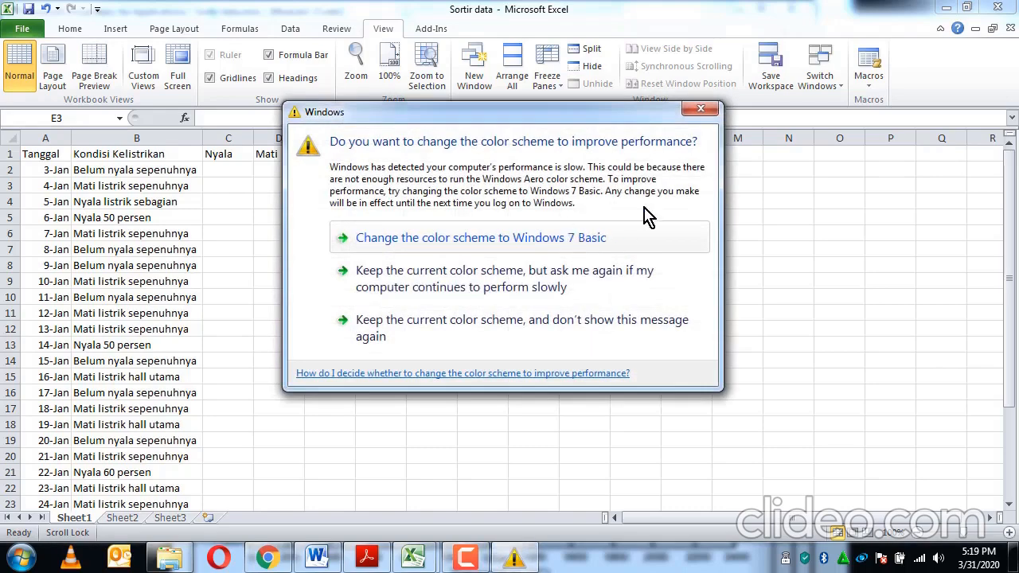
Step: Dismiss the color scheme prompt and examine the dates and the first electricity conditions in the Tanggal and Kondisi Kelistrikan columns
left_click(700, 111)
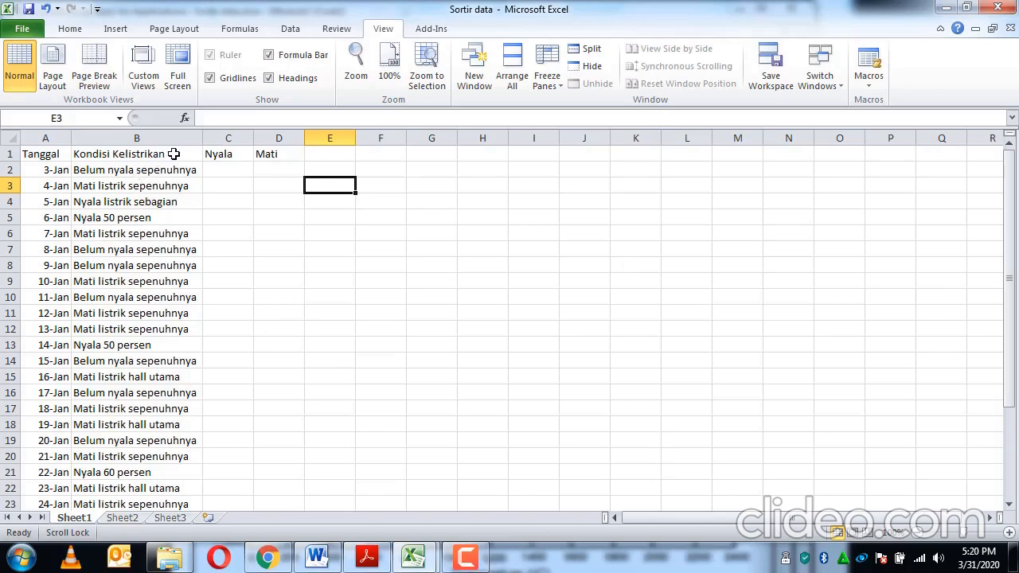
left_click(65, 174)
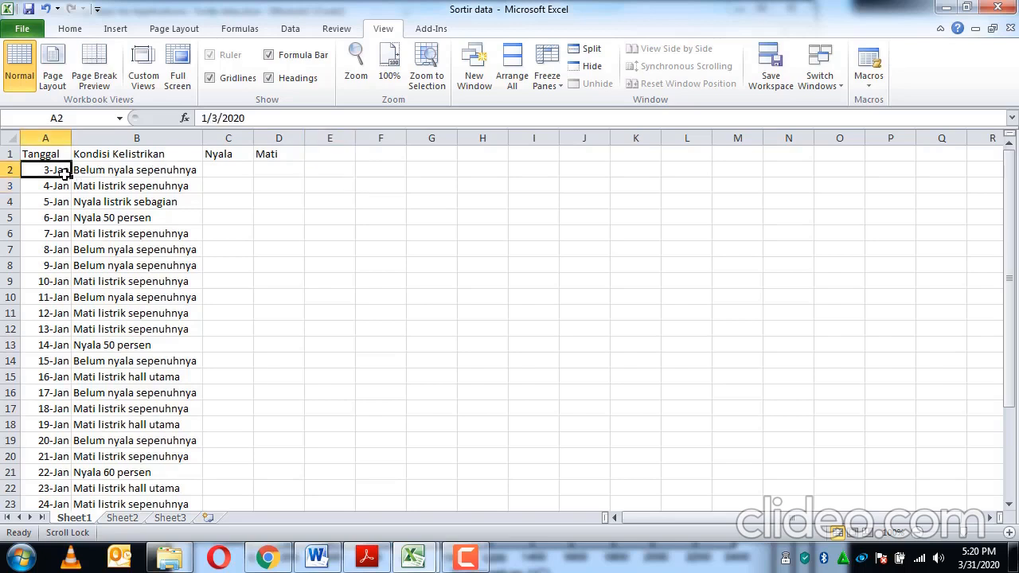
key("Page_Down")
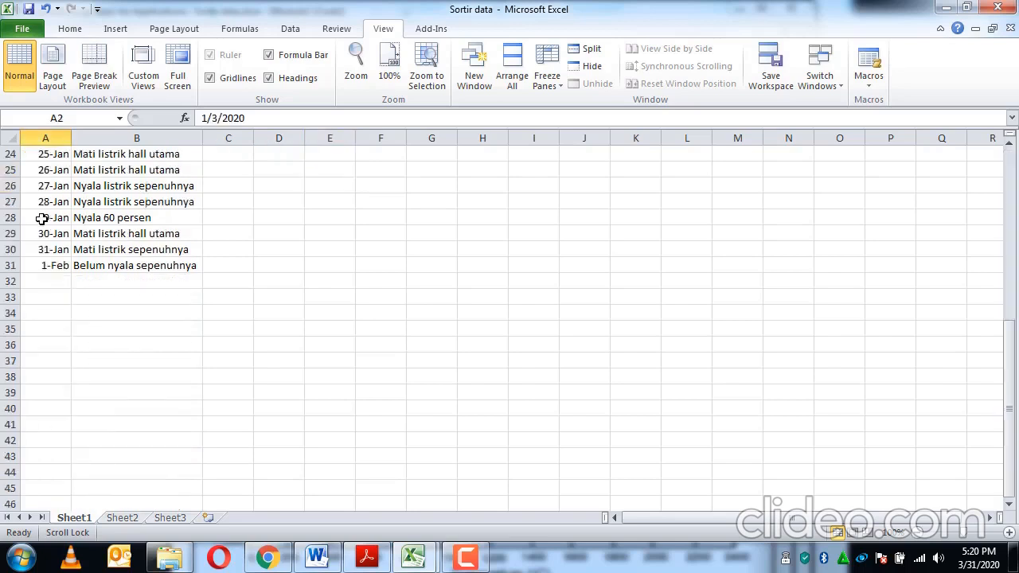
left_click(53, 279)
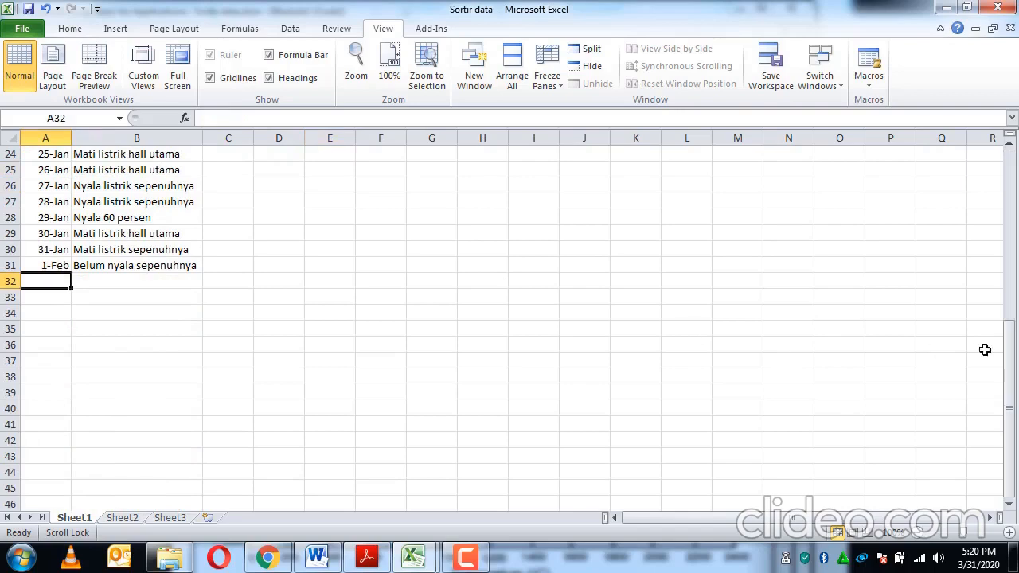
left_click_drag(1009, 359, 1008, 171)
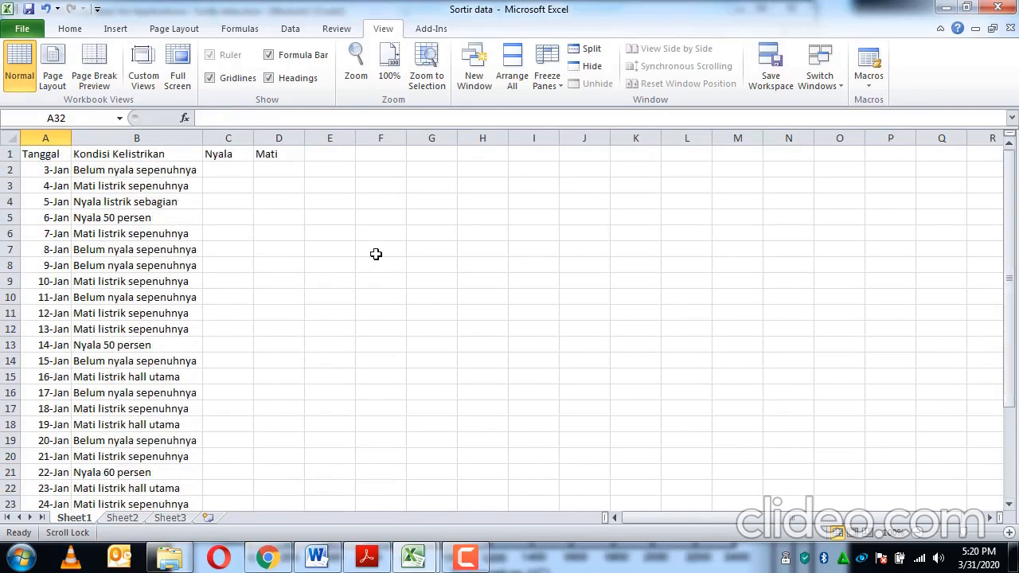
left_click(194, 172)
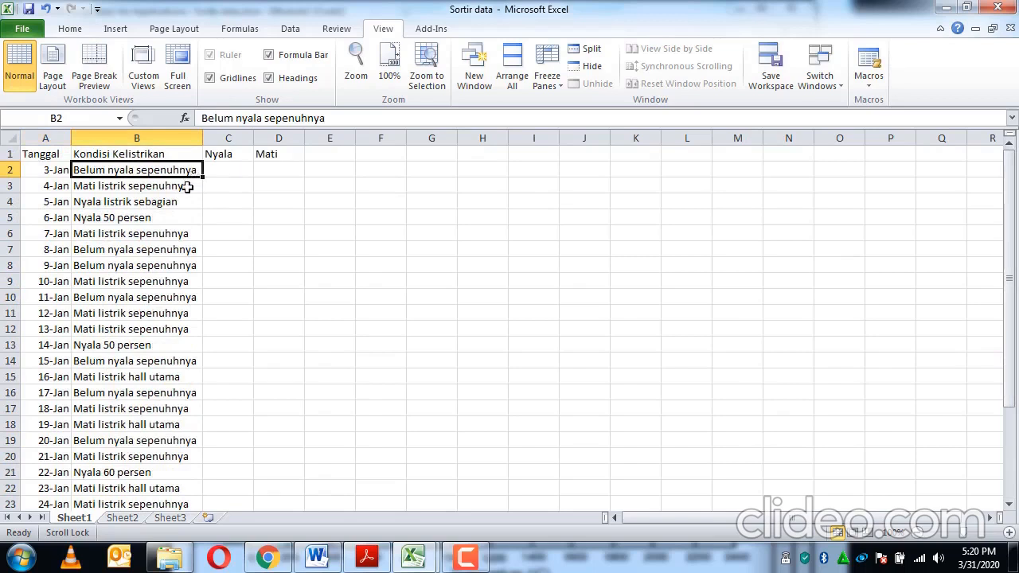
left_click(187, 187)
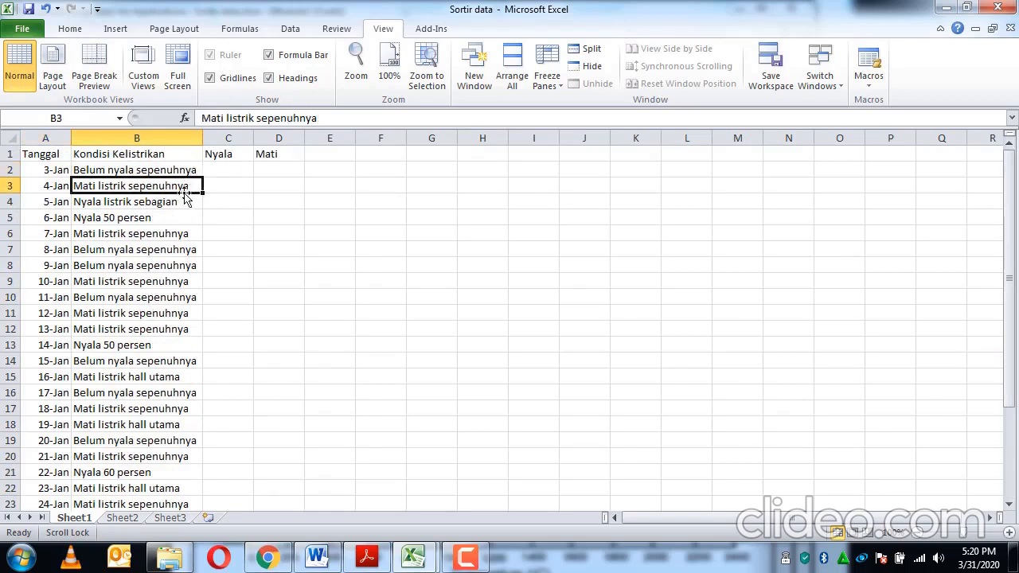
left_click(177, 203)
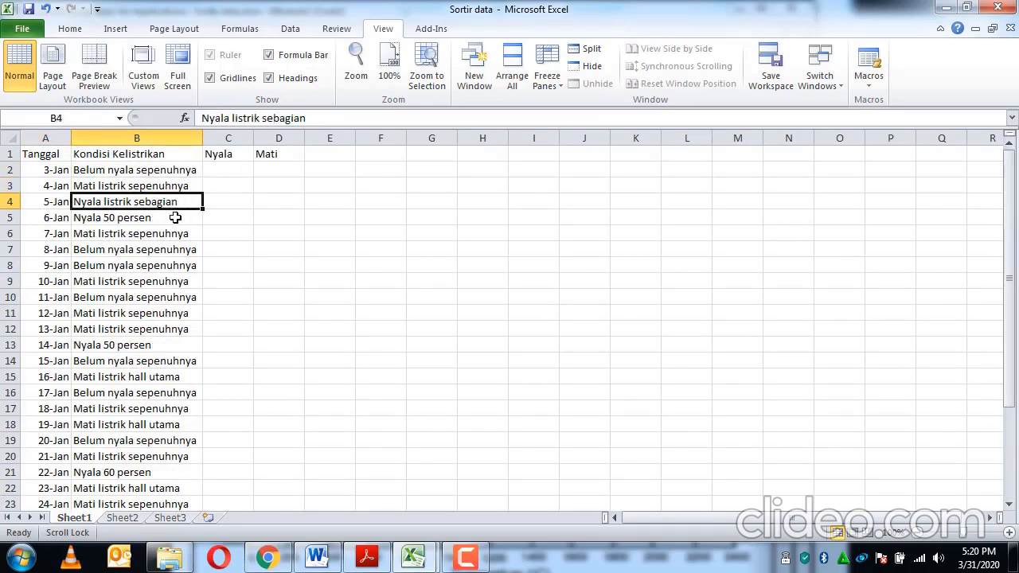
left_click(173, 224)
left_click(257, 222)
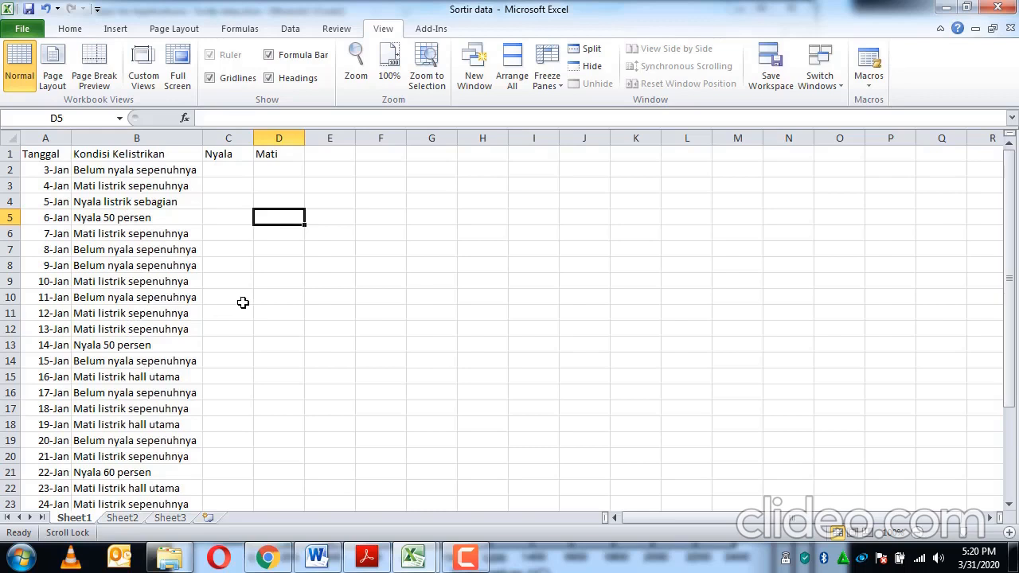
Step: Check the Tanggal column down to its last date and close the color scheme prompt
left_click(41, 364)
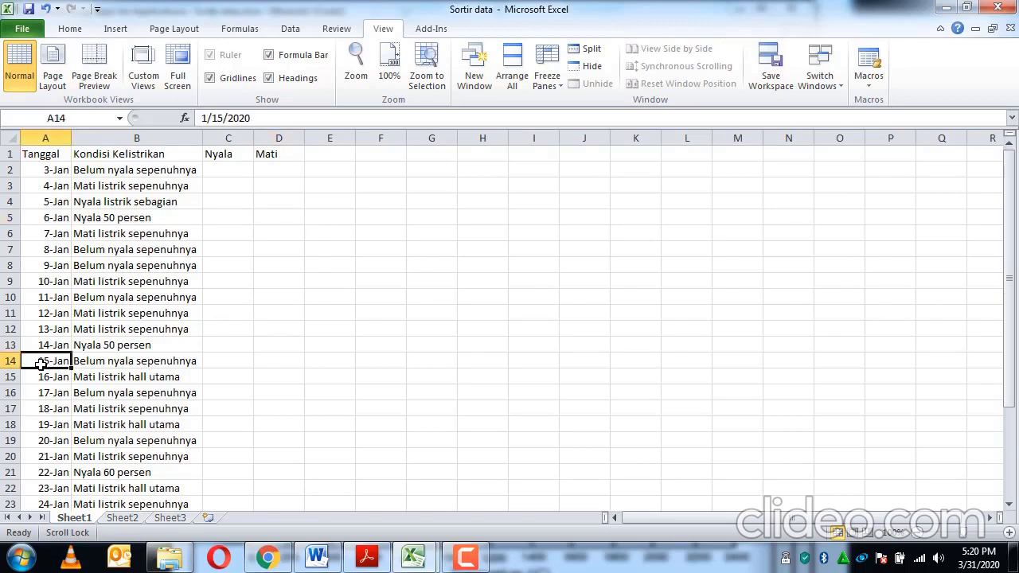
scroll(40, 364, "down", 8)
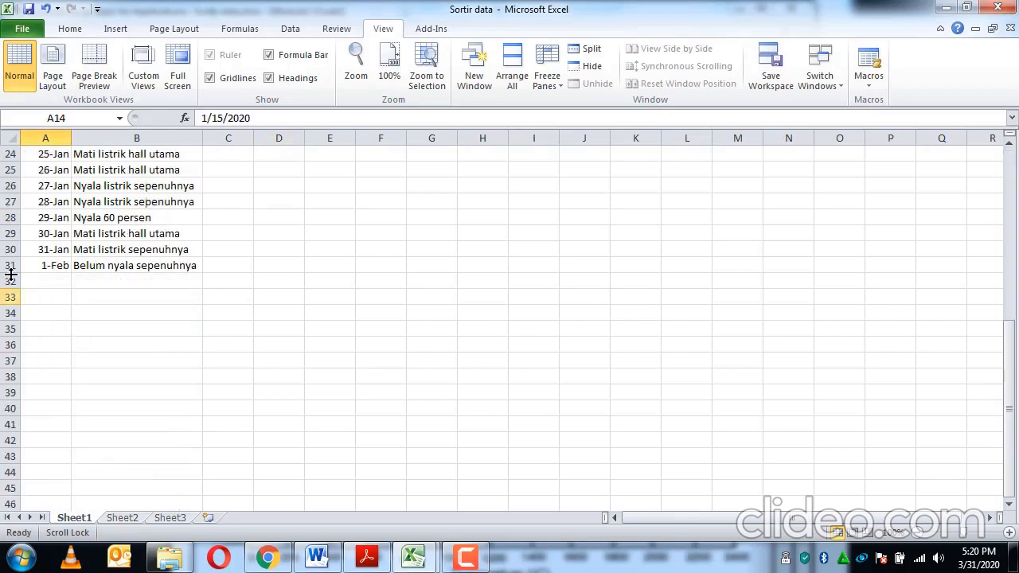
left_click(48, 265)
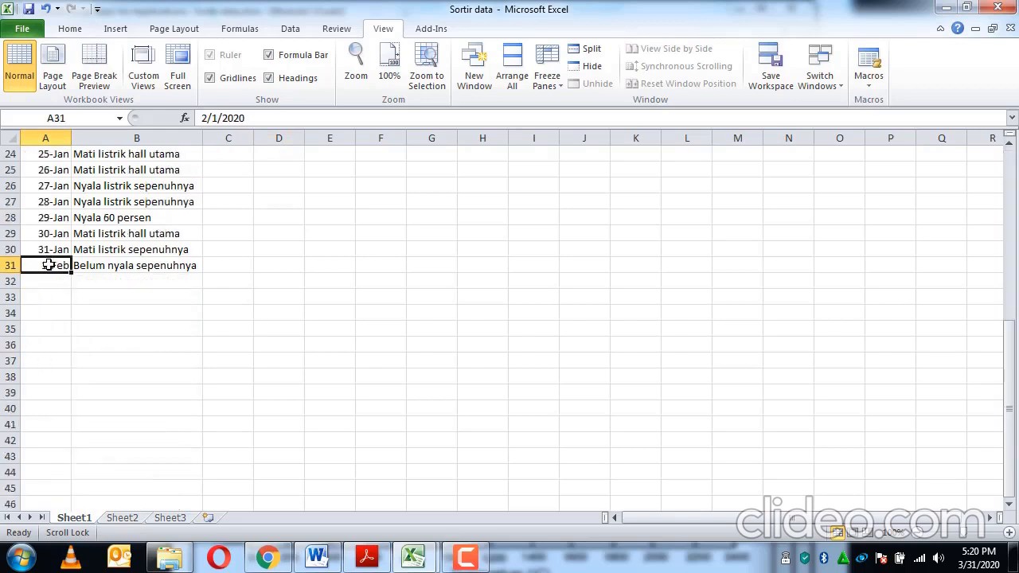
left_click_drag(1009, 371, 1001, 178)
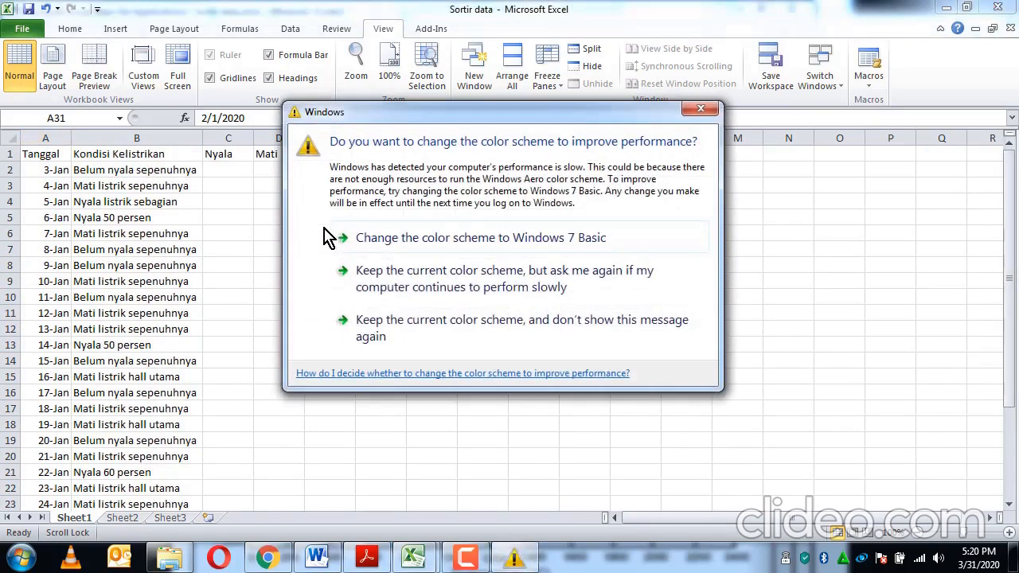
left_click(702, 109)
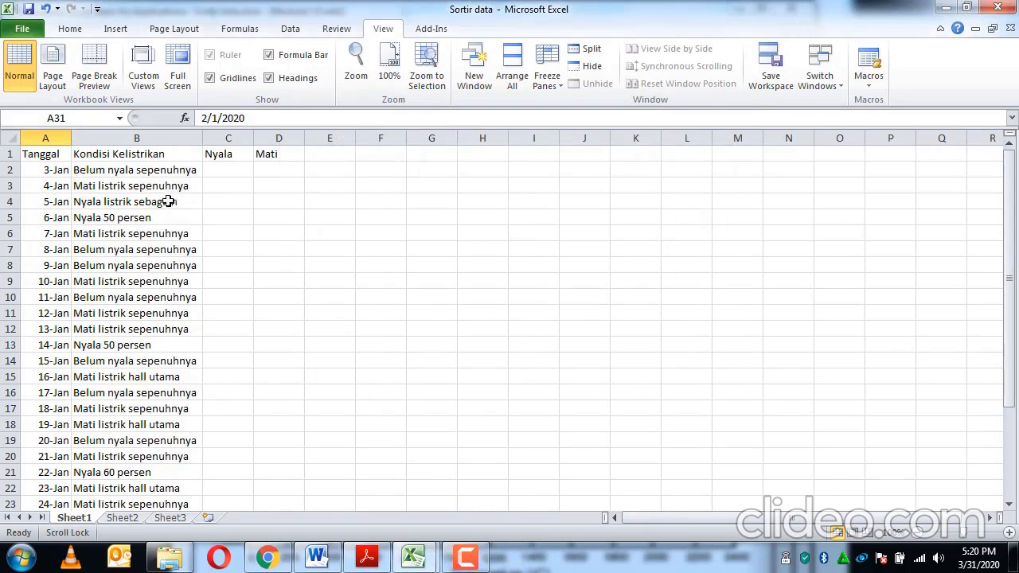
Step: Open the sortir_data macro for editing and highlight the "Mati" value that it writes to column 4
left_click(176, 170)
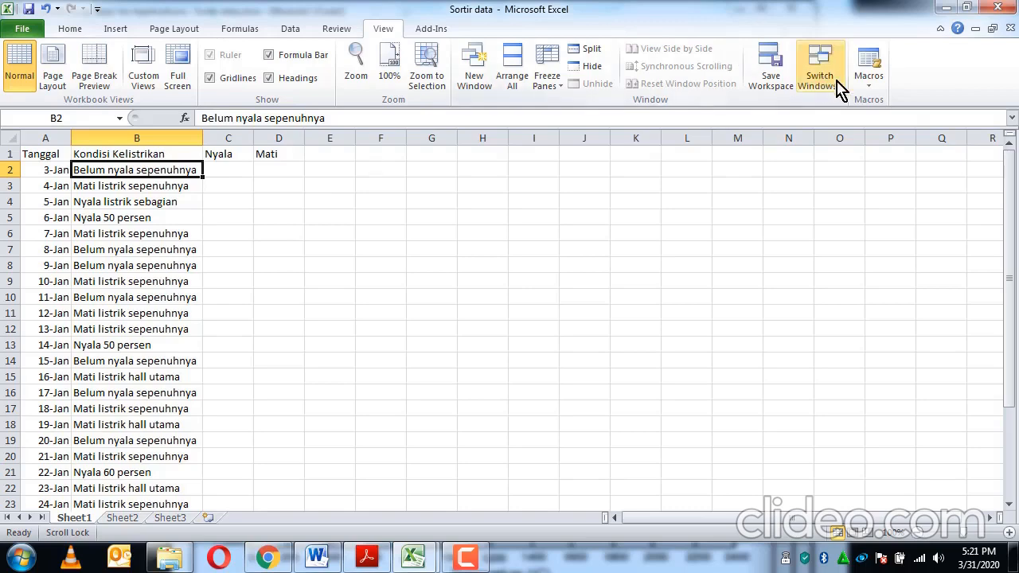
left_click(868, 87)
left_click(900, 102)
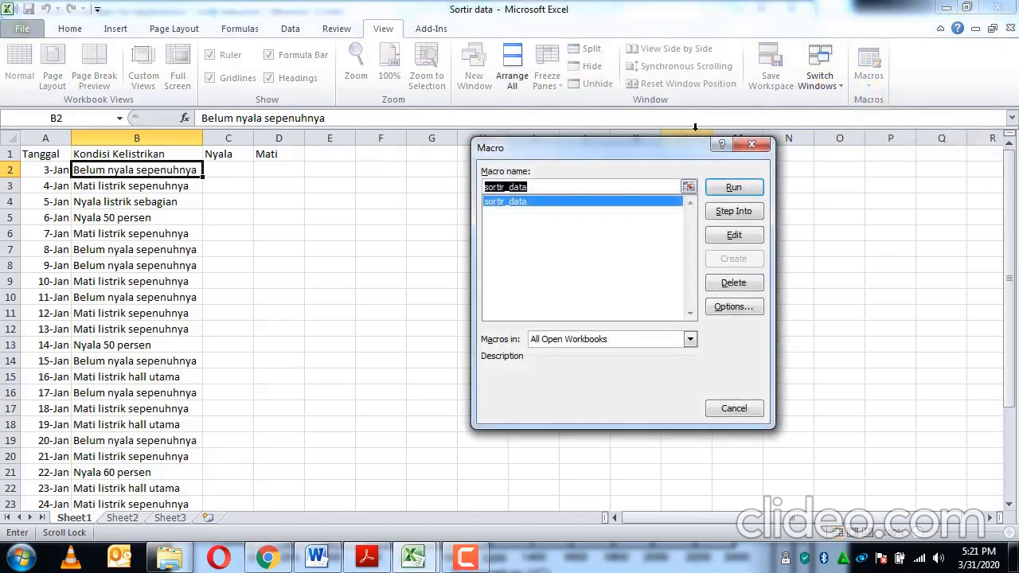
left_click(733, 236)
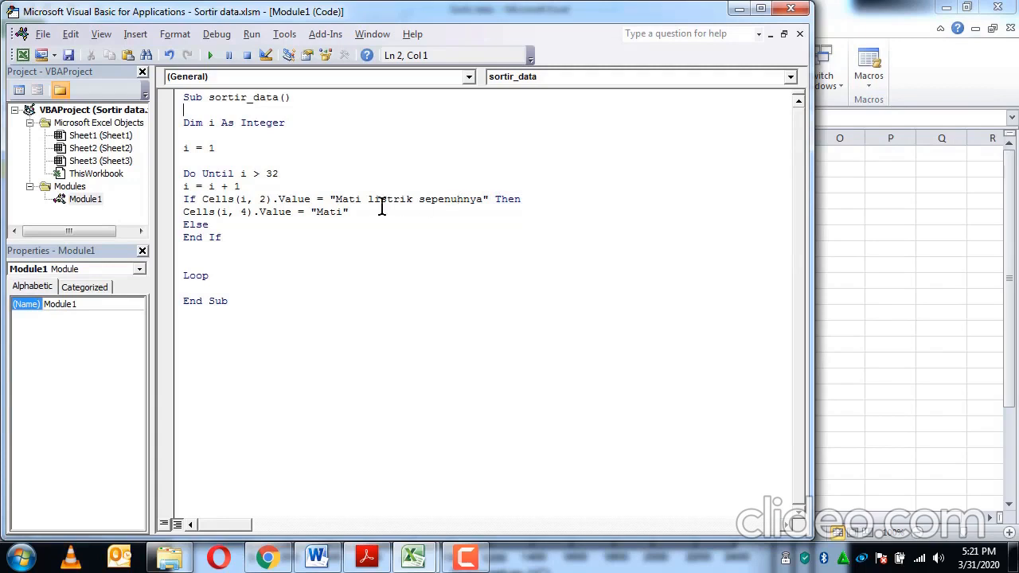
left_click_drag(355, 212, 323, 215)
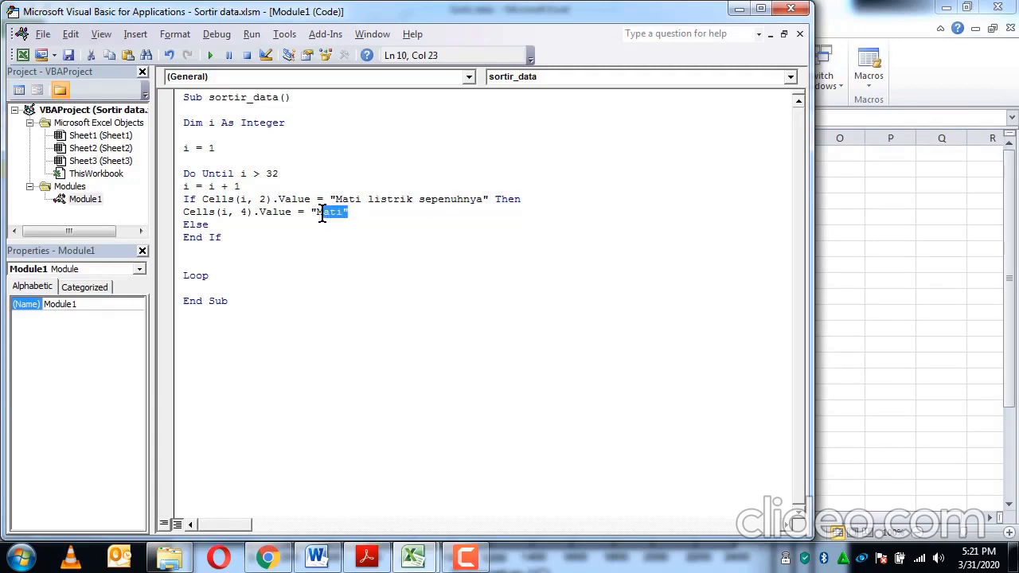
Step: Return to the Sortir data worksheet, add the header "Nyala 50 persen" in E1, and fit column E to its text
left_click(422, 559)
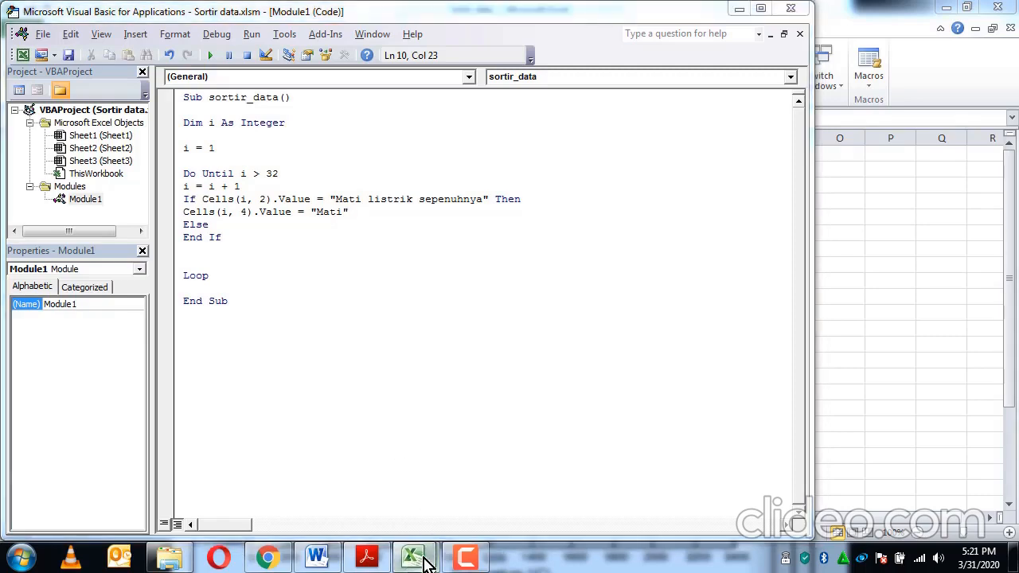
left_click(335, 434)
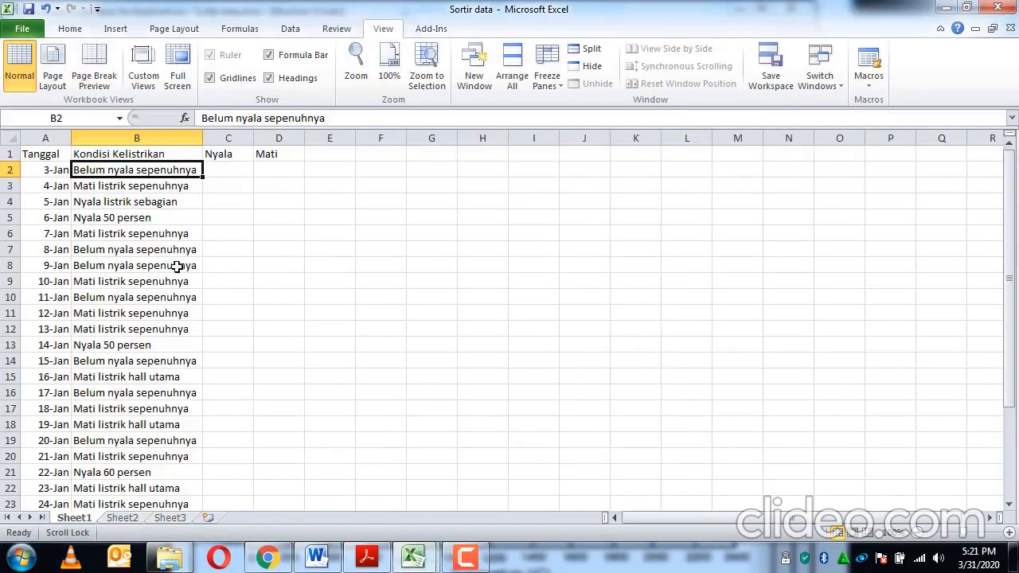
left_click(177, 219)
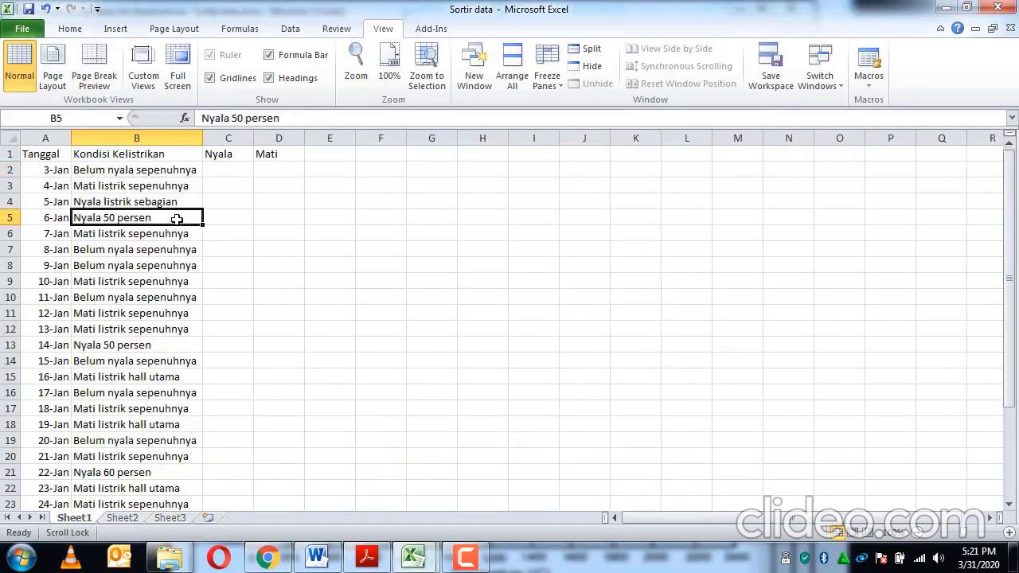
left_click(332, 154)
type("Nyala 50")
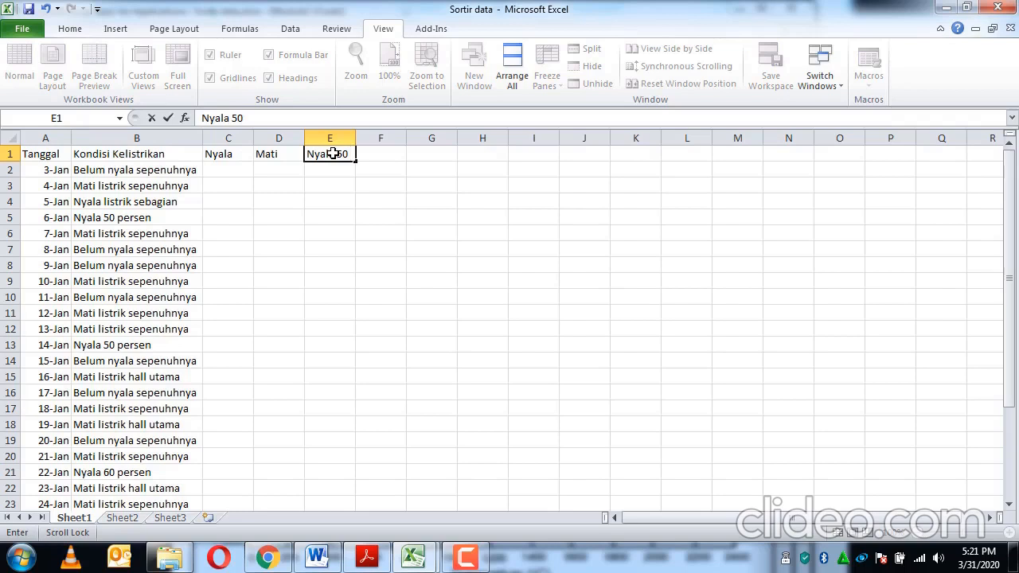
type(" persen")
left_click(350, 137)
double_click(355, 138)
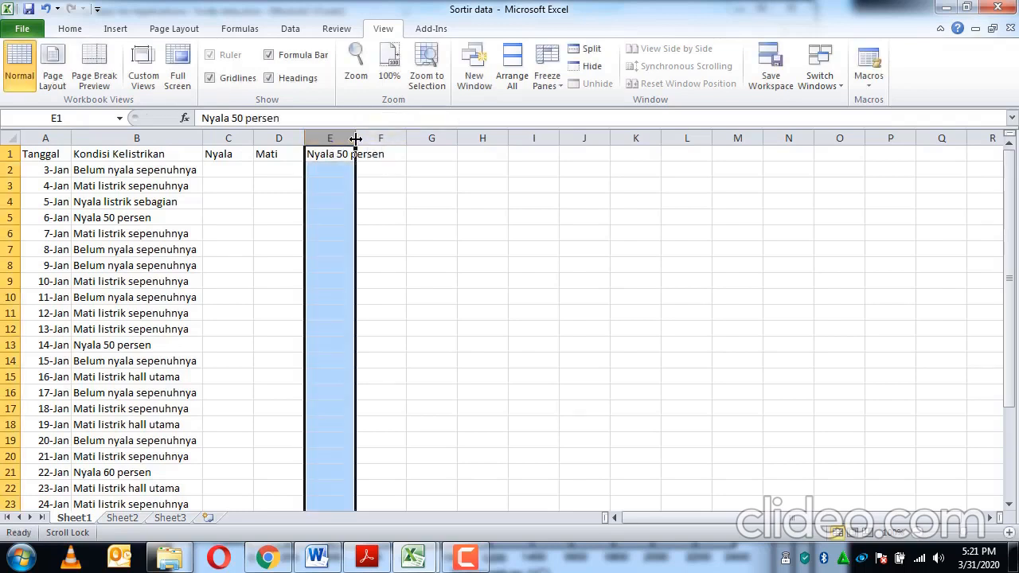
Step: Compare the If condition in the sortir_data code with the Mati column cells on the worksheet
left_click(422, 556)
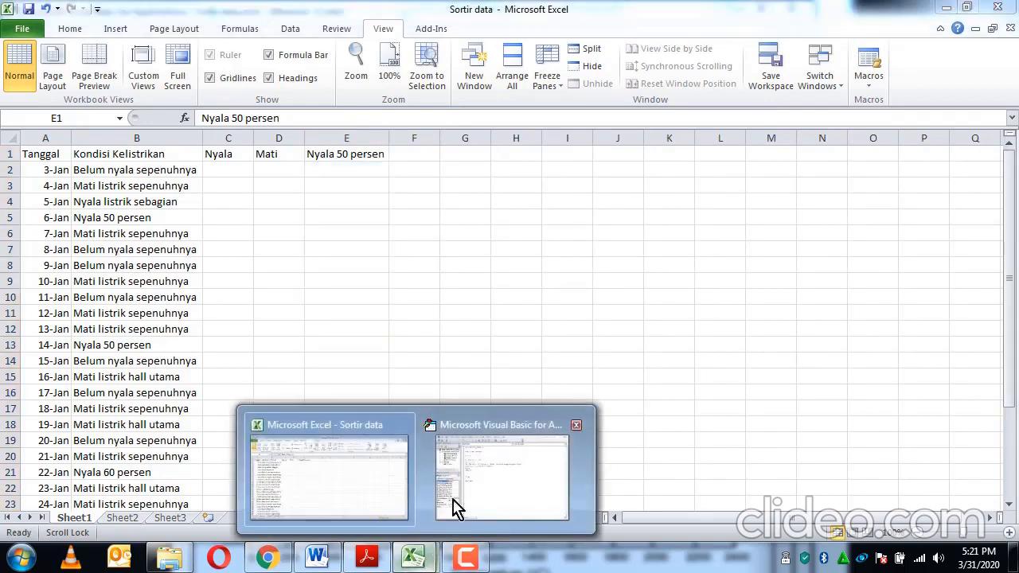
left_click(473, 492)
left_click(340, 259)
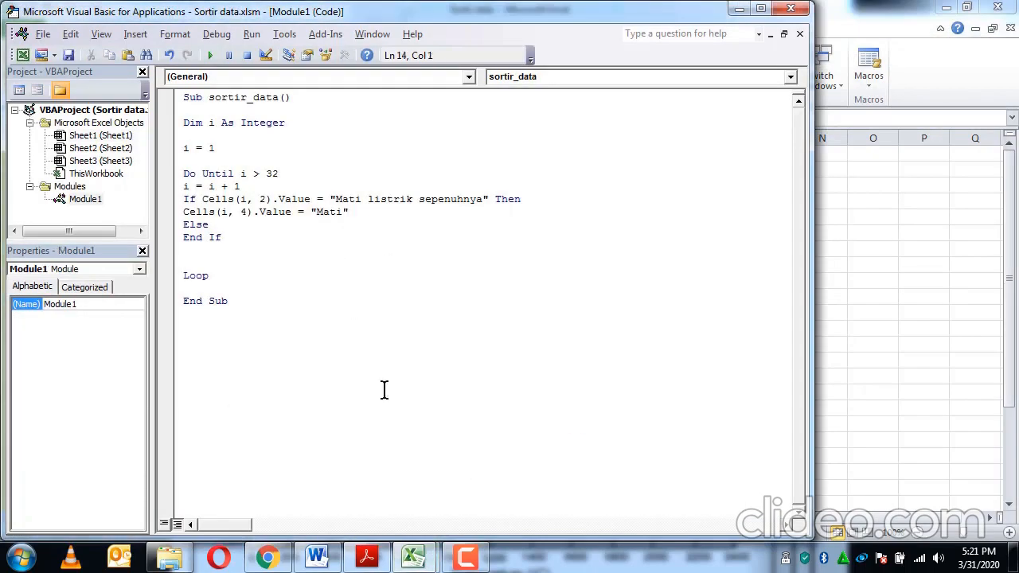
mouse_move(423, 561)
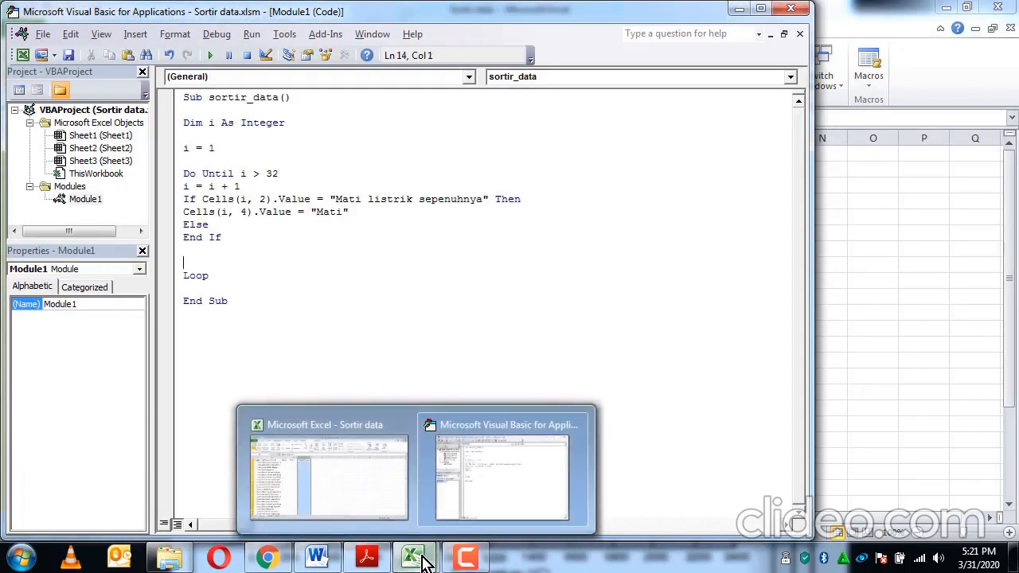
left_click(375, 493)
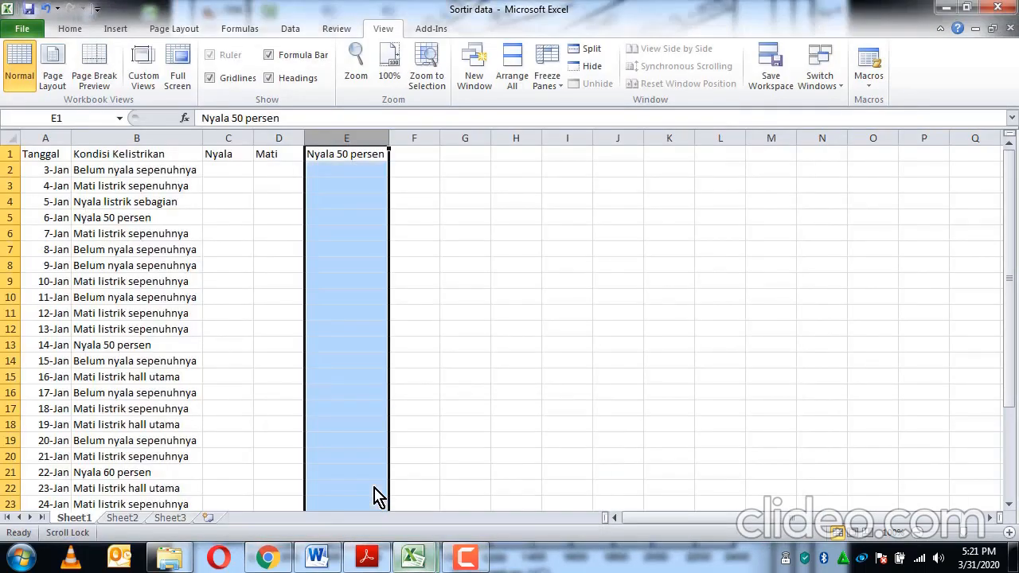
left_click(278, 169)
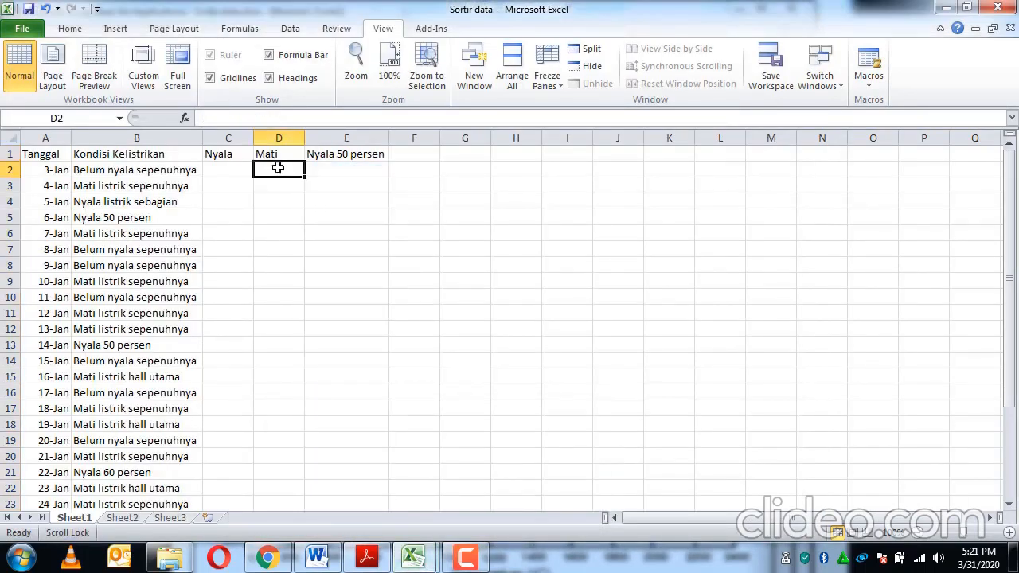
left_click(278, 187)
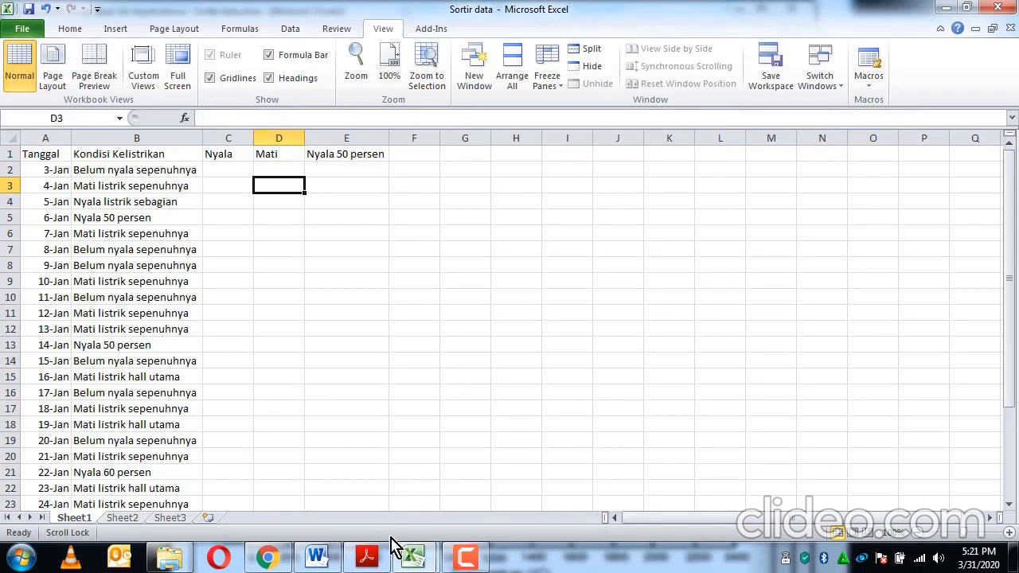
left_click(425, 560)
left_click(344, 510)
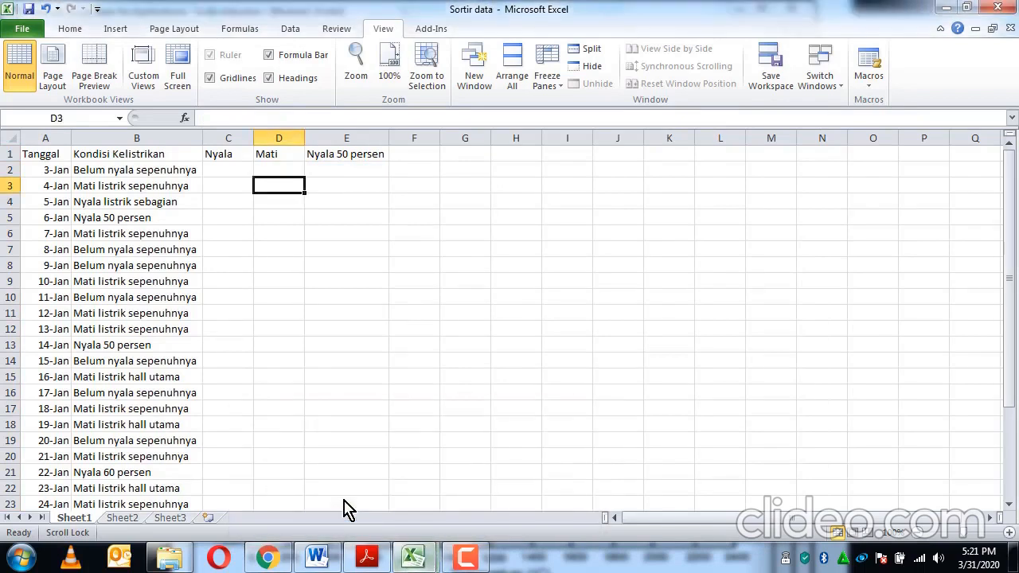
left_click(421, 198)
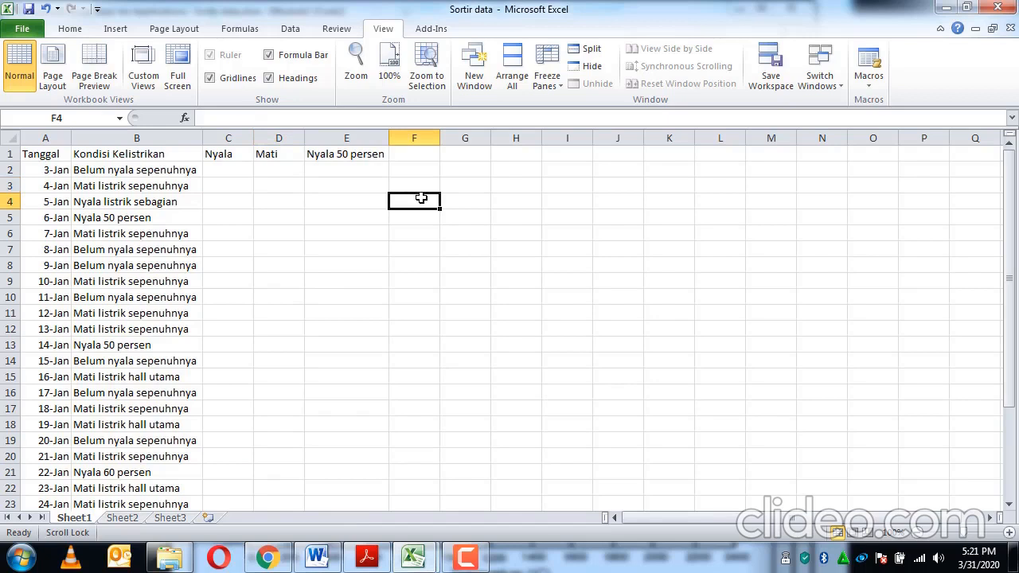
Step: Run the sortir_data macro on Sheet1 and check the filled cells in the Mati column
left_click(870, 96)
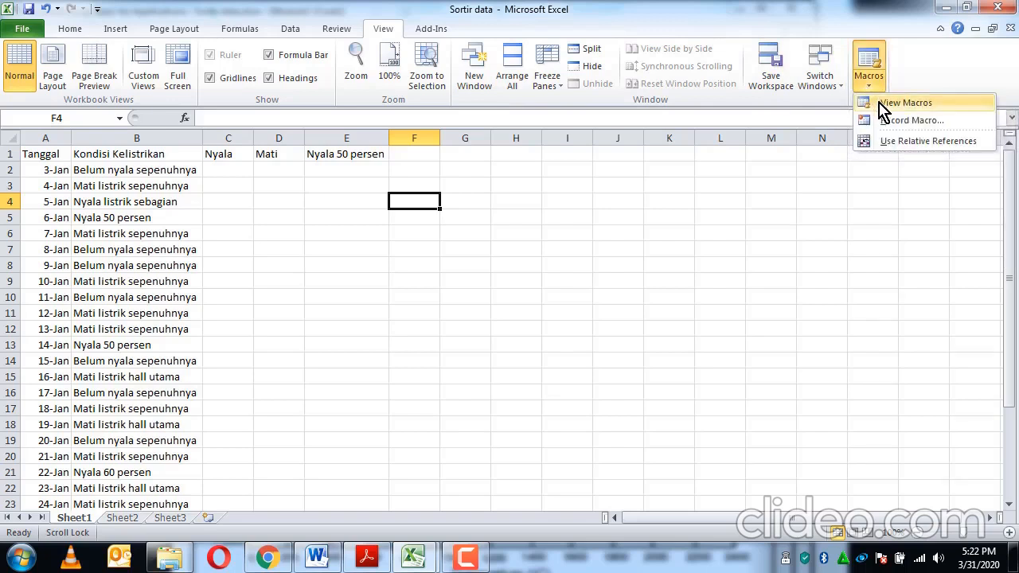
left_click(881, 105)
left_click(733, 192)
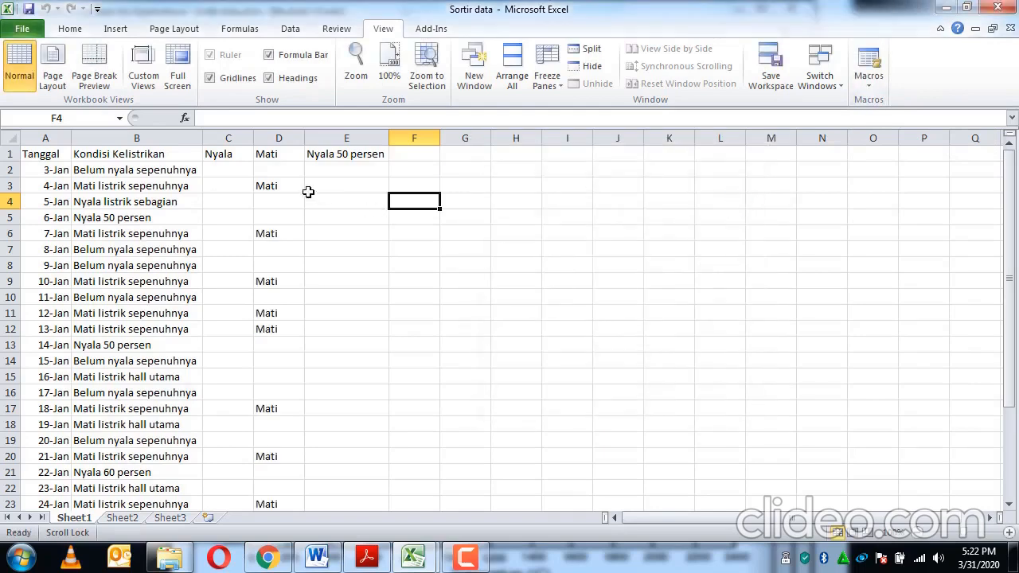
left_click(286, 188)
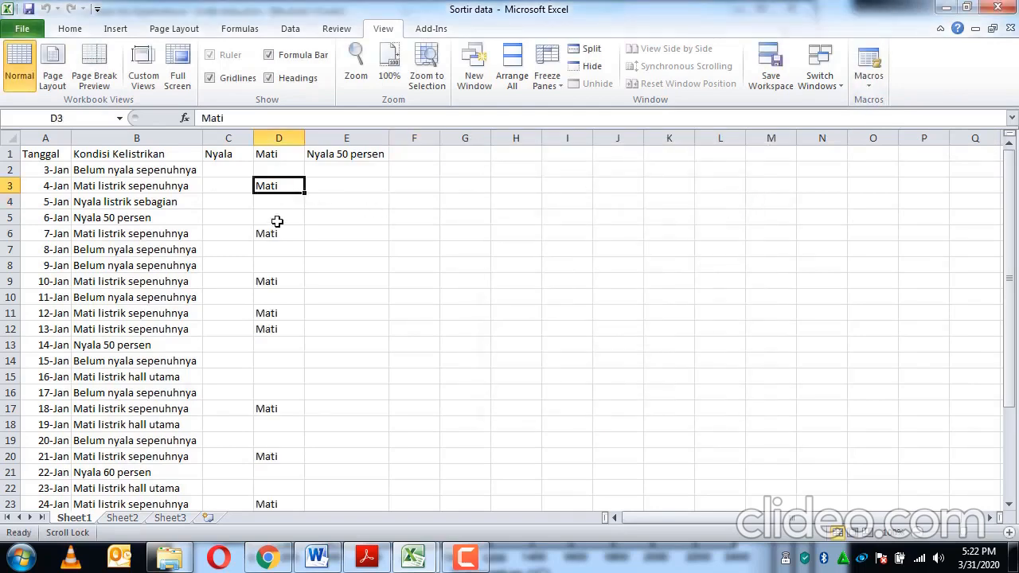
left_click(273, 234)
left_click(273, 283)
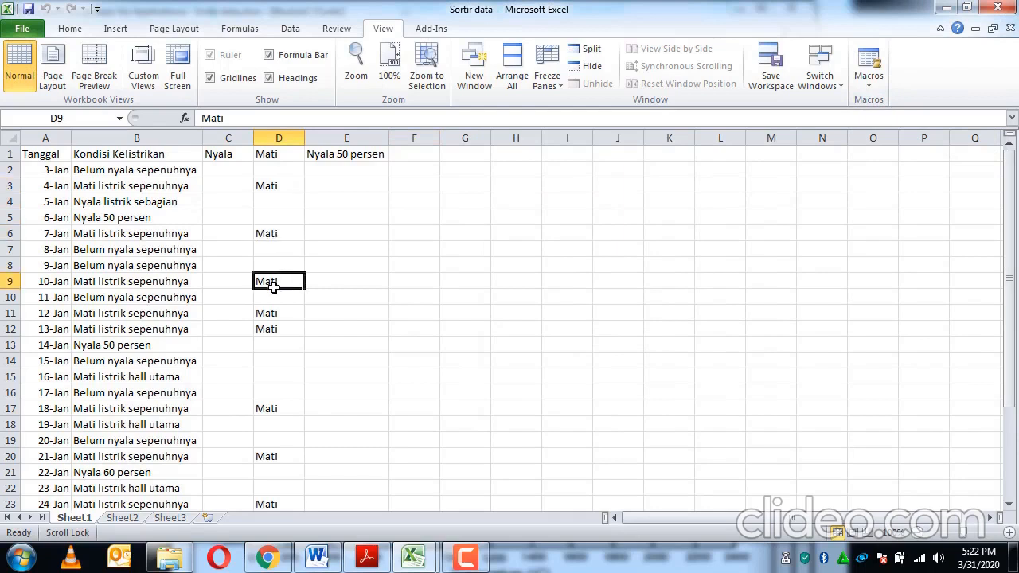
Step: Insert a blank column before the "Nyala 50 persen" column and enter the header "Tanggal" in E1
left_click(274, 314)
left_click(273, 329)
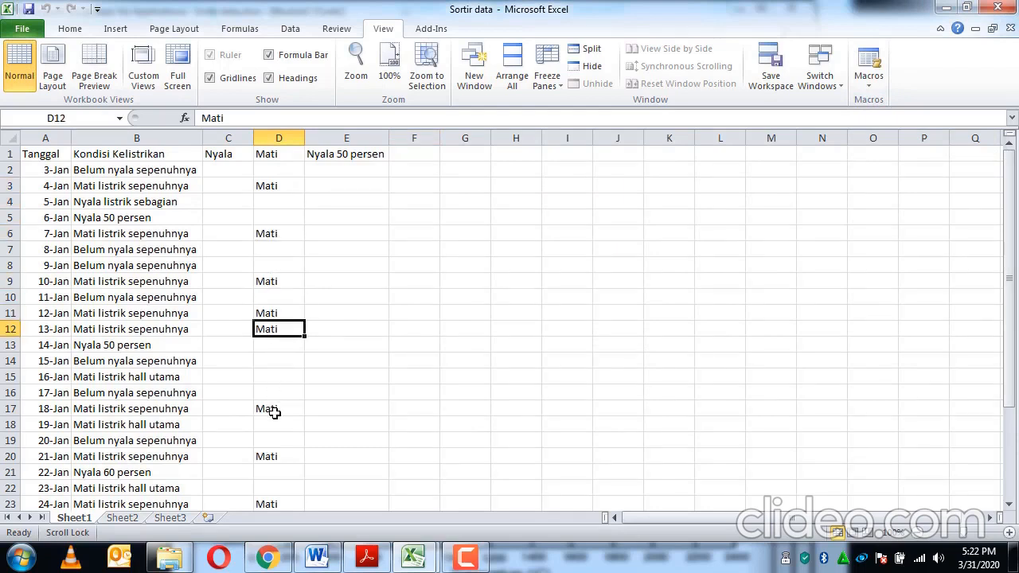
left_click(273, 409)
left_click(341, 133)
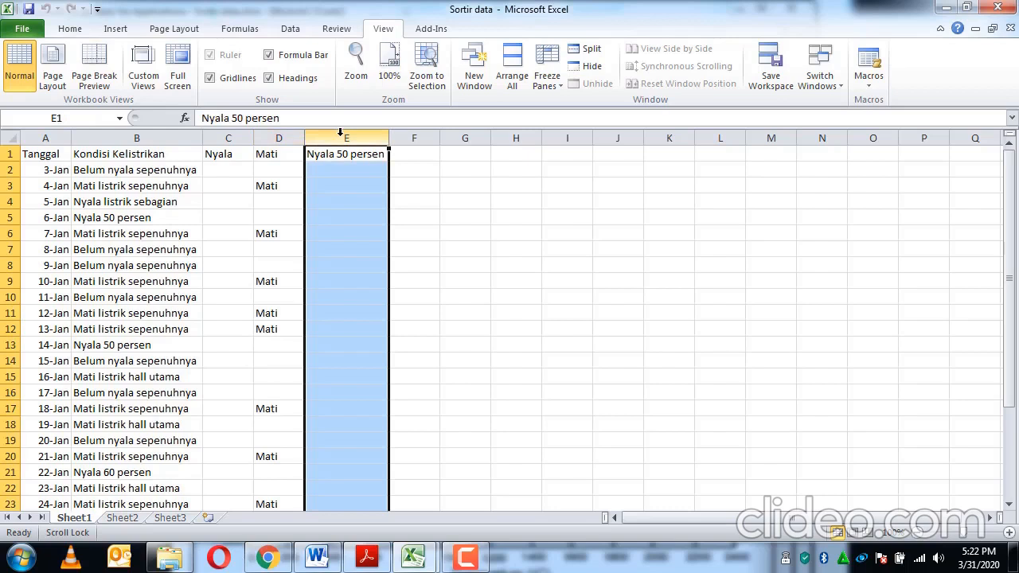
right_click(341, 132)
left_click(381, 240)
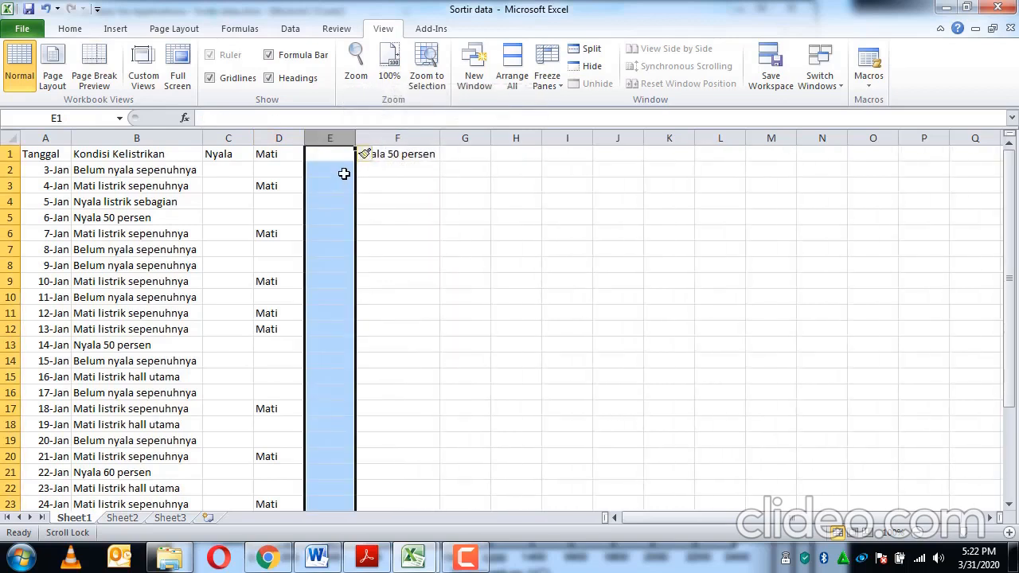
left_click(283, 186)
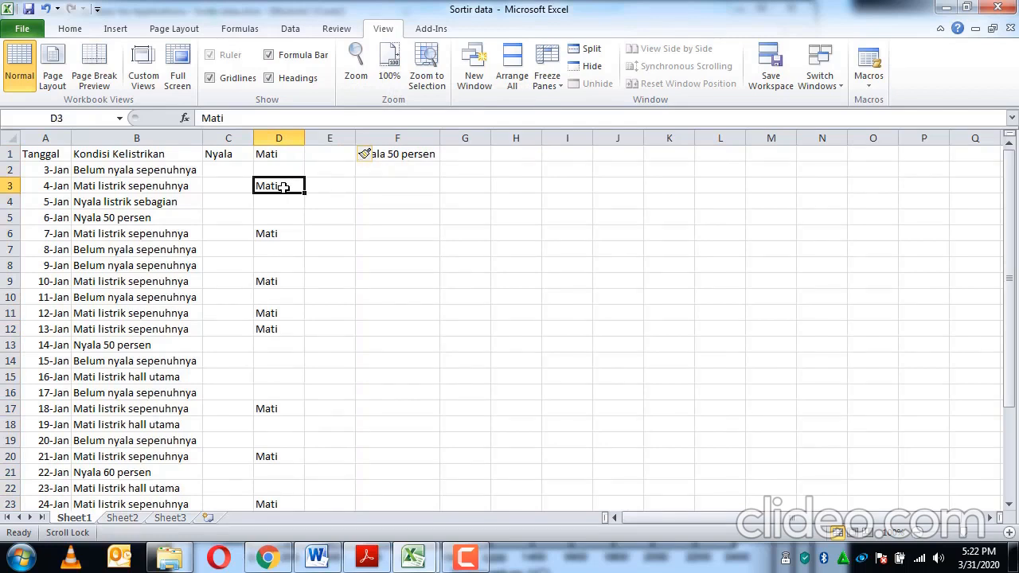
left_click(332, 154)
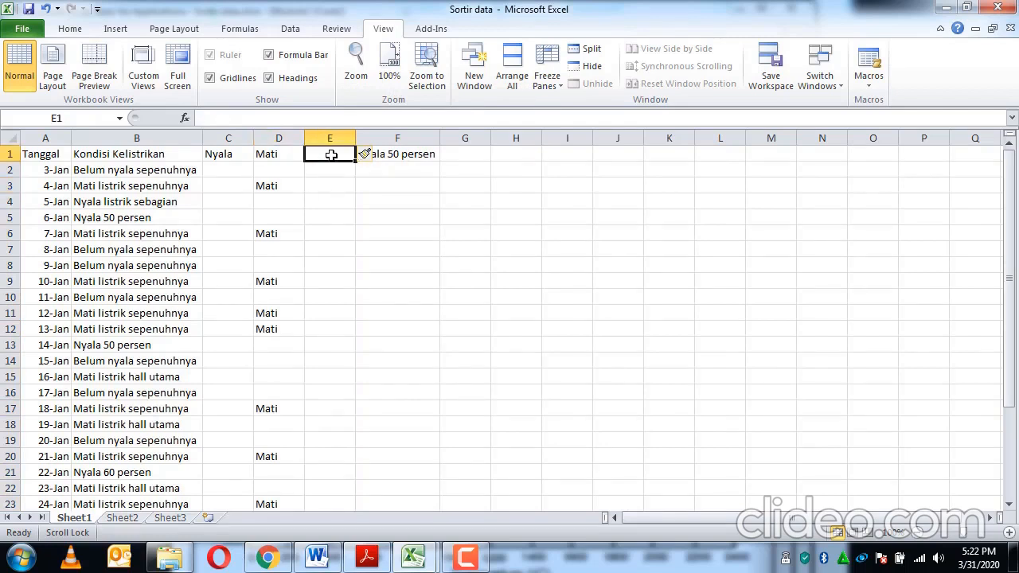
type("Tanggal")
key("Return")
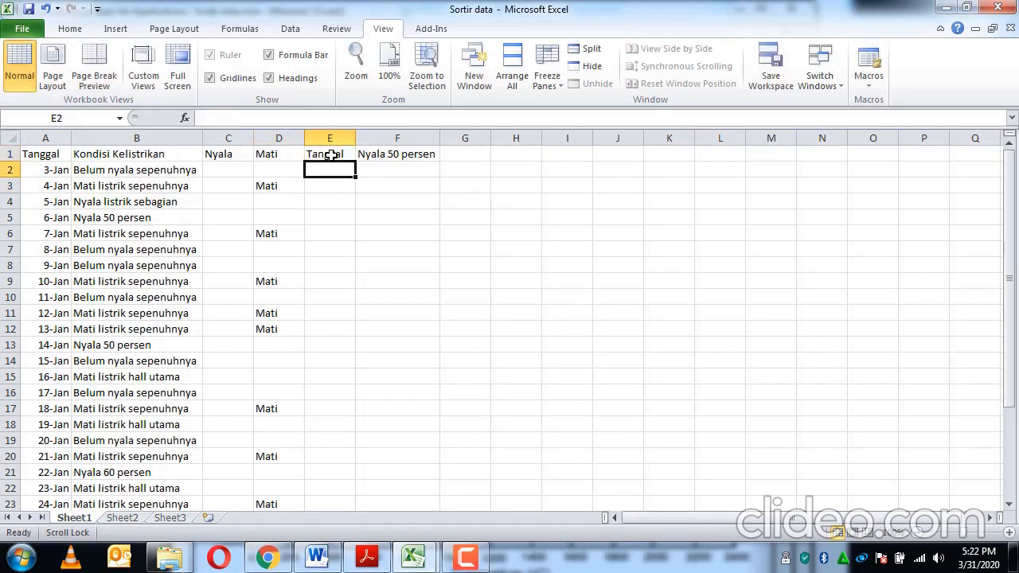
Step: Switch to the VBA editor and begin a new line below the "Mati" assignment in sortir_data with Cells (i,5)
mouse_move(414, 556)
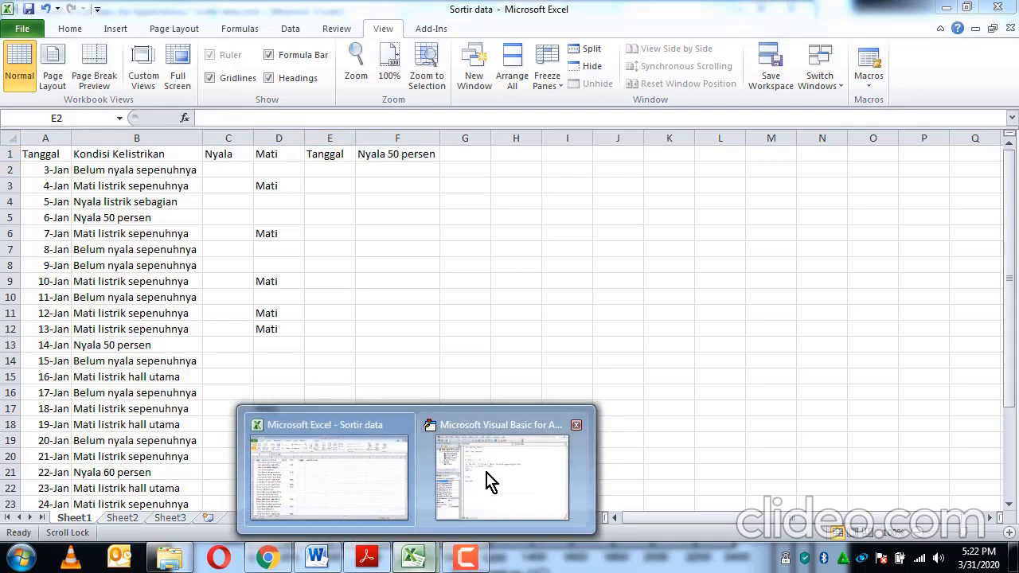
left_click(486, 481)
left_click(360, 210)
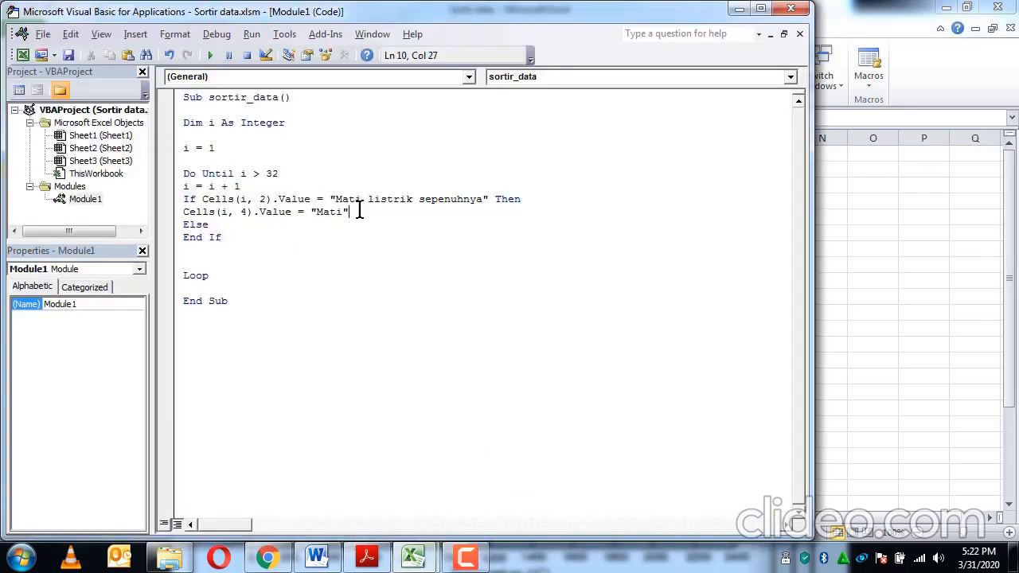
key("Return")
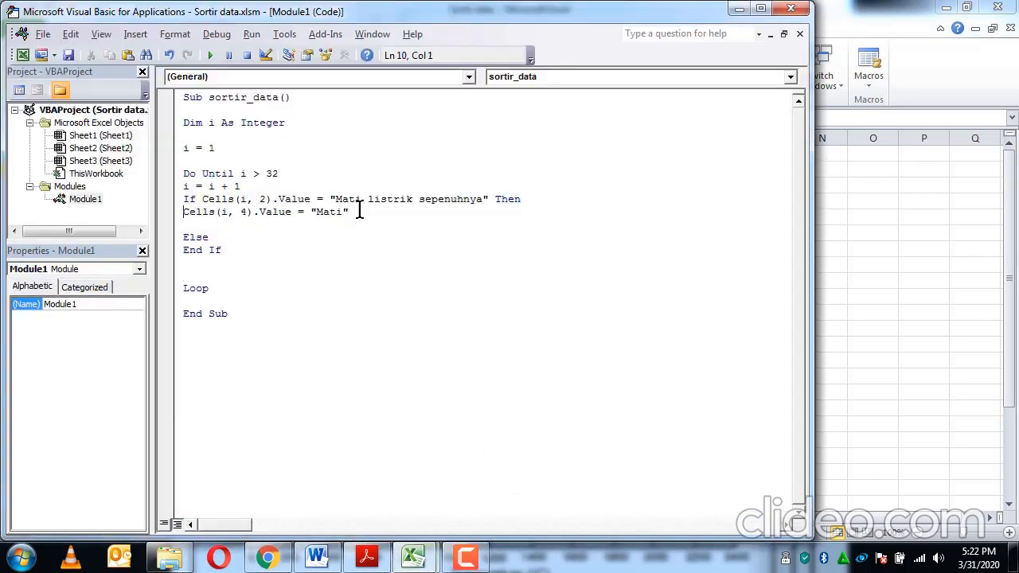
type("Cells (")
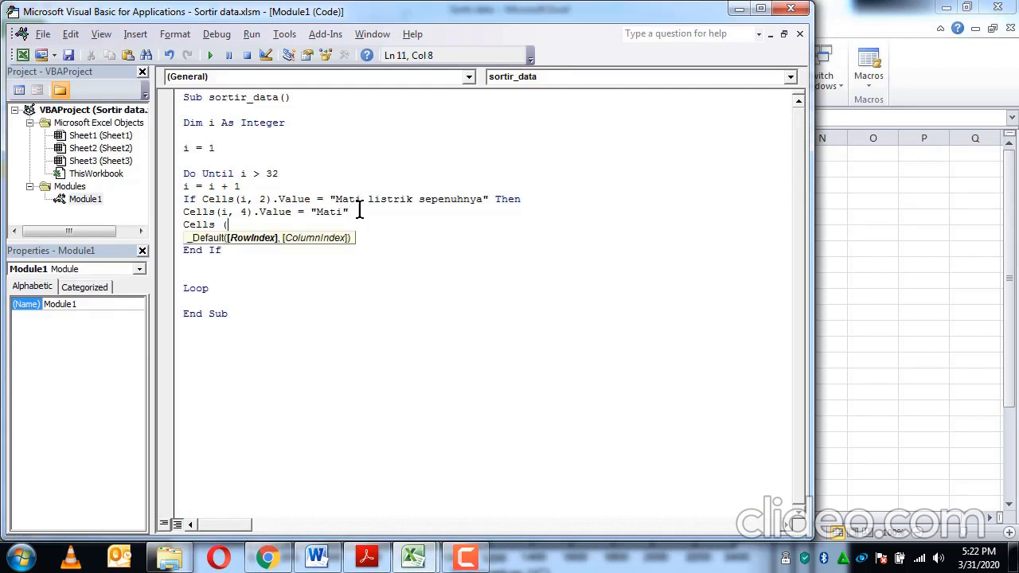
type("i,5)")
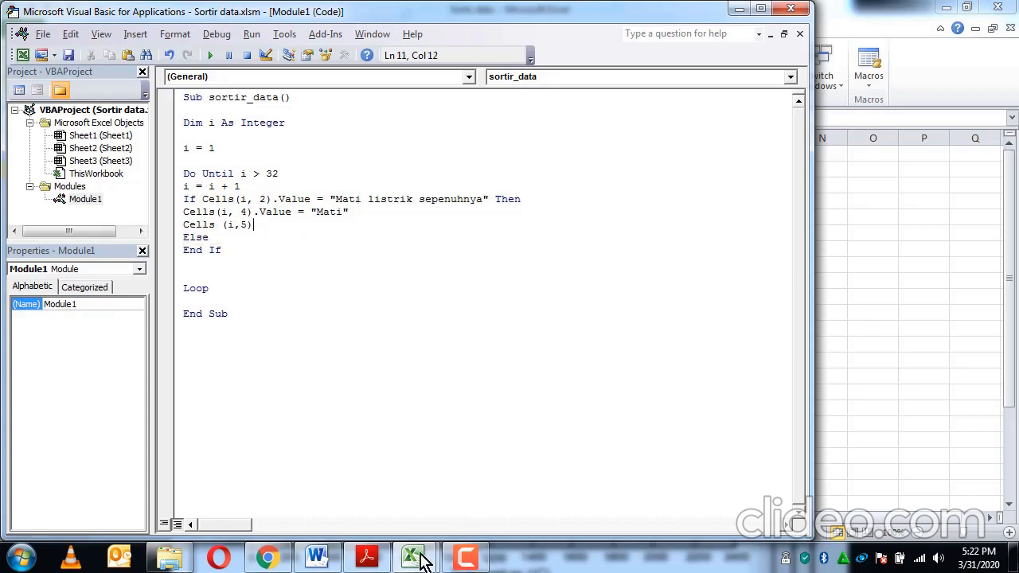
Step: Check the position of the new Tanggal column on the worksheet, and extend the unfinished code line with .Value = Cells
mouse_move(414, 557)
left_click(358, 470)
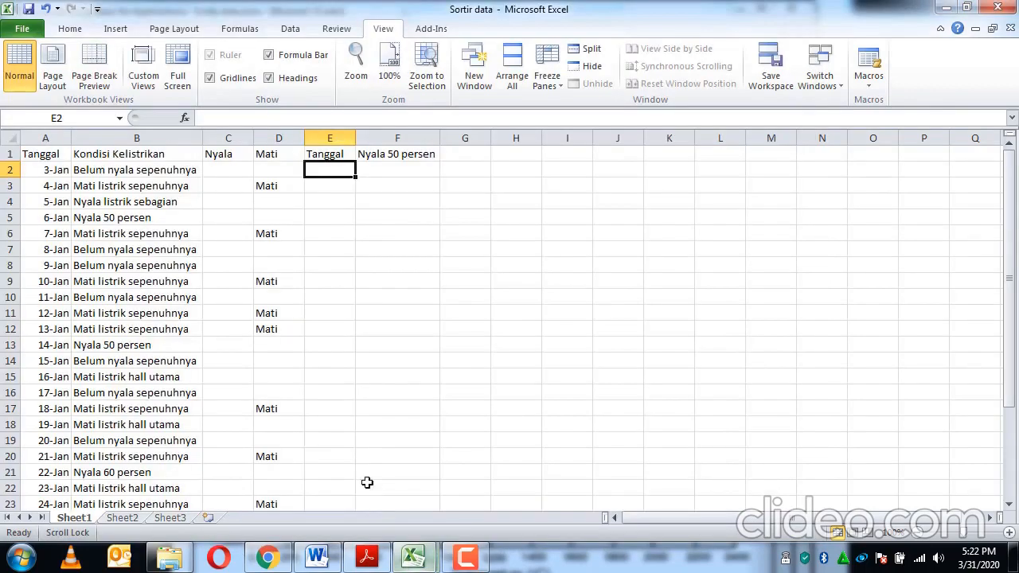
left_click(328, 134)
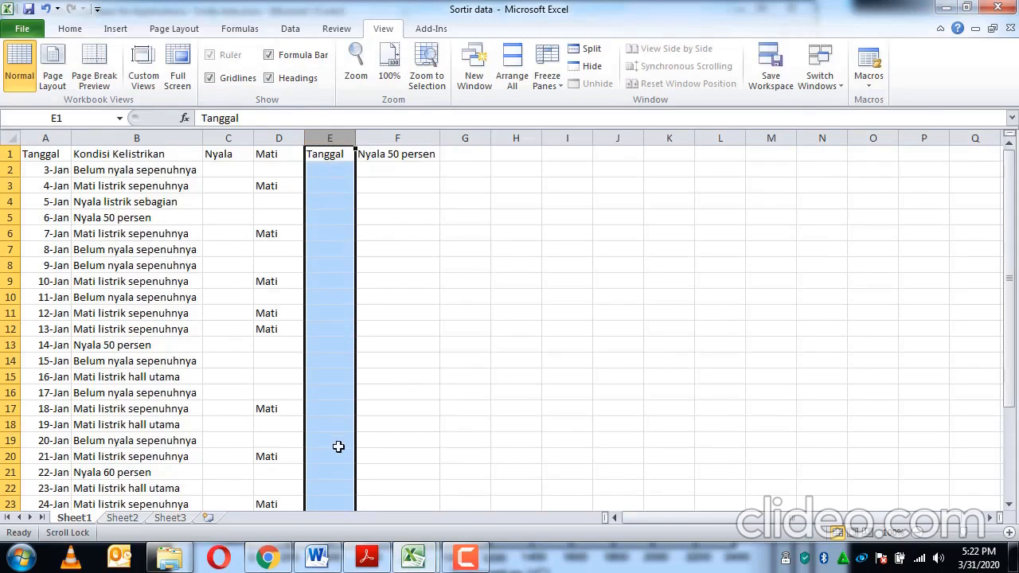
mouse_move(415, 556)
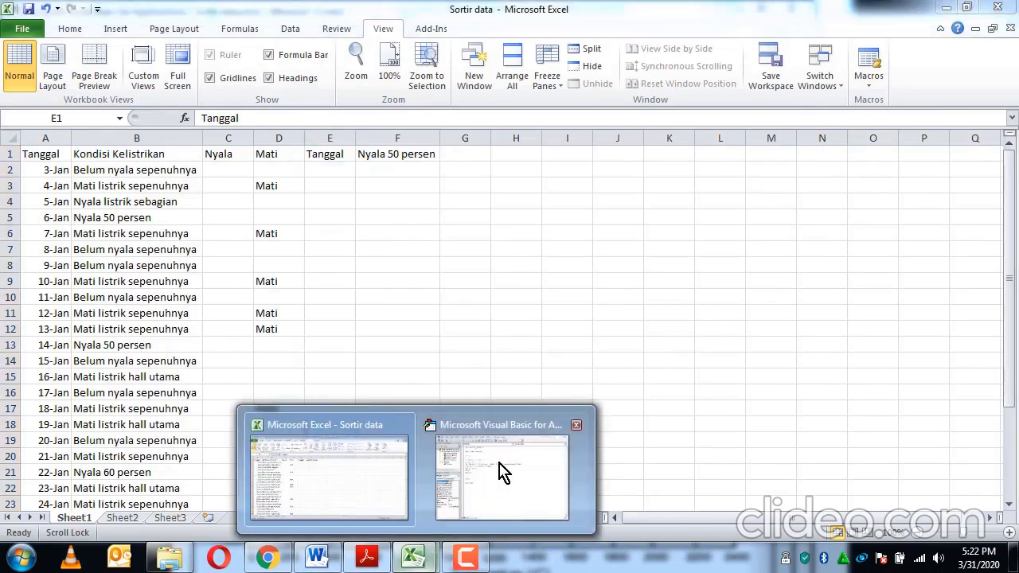
left_click(503, 471)
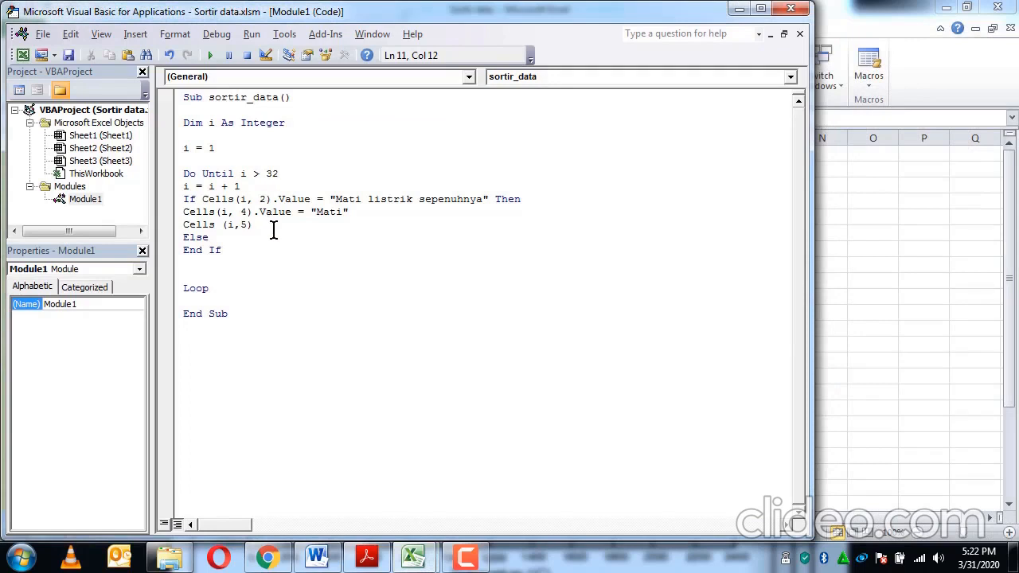
type("Value = Cells")
Step: Check the source date column A on the worksheet, and complete the code line's right-hand side with (i, 1).Value
mouse_move(410, 569)
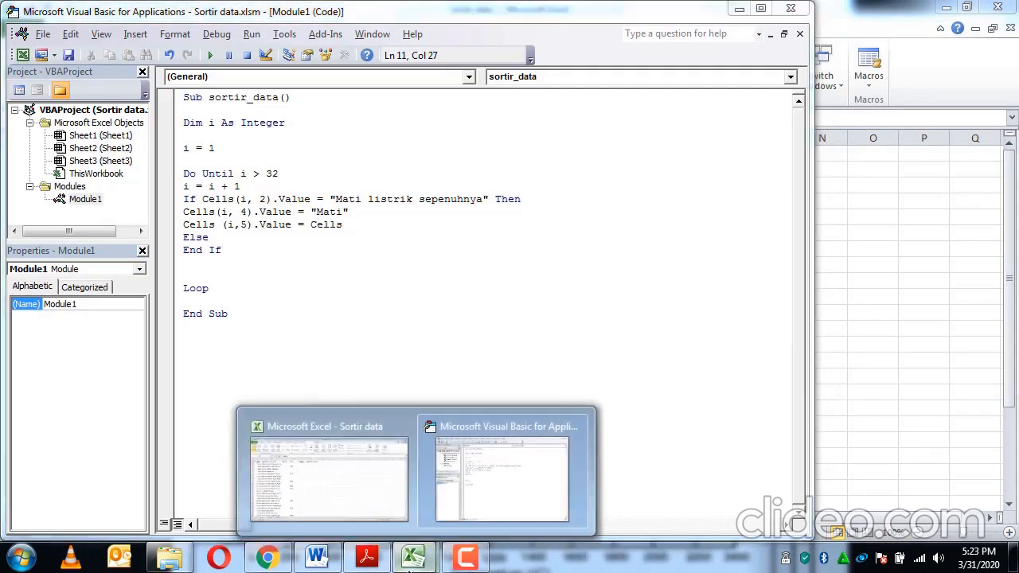
left_click(331, 502)
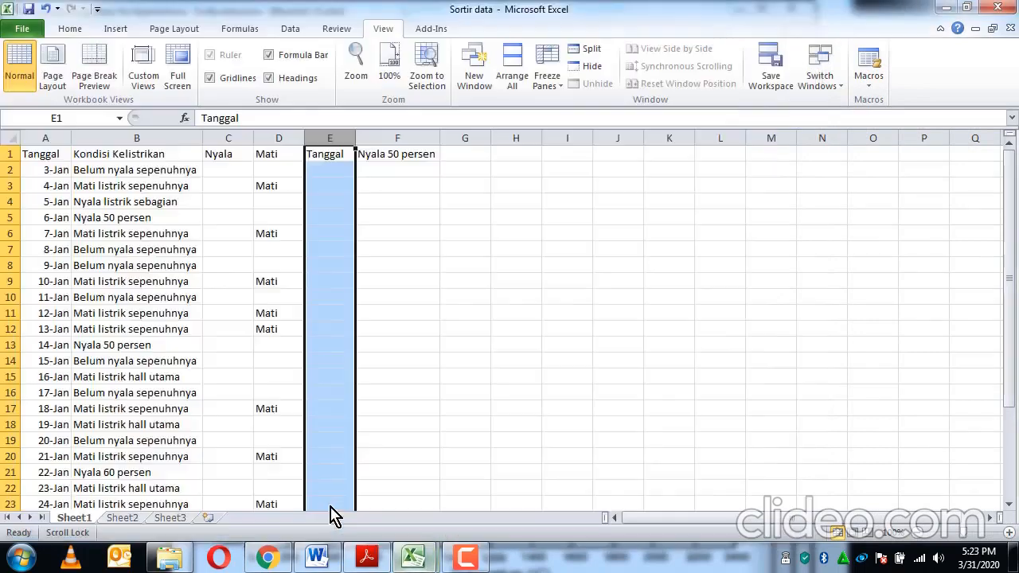
left_click(46, 137)
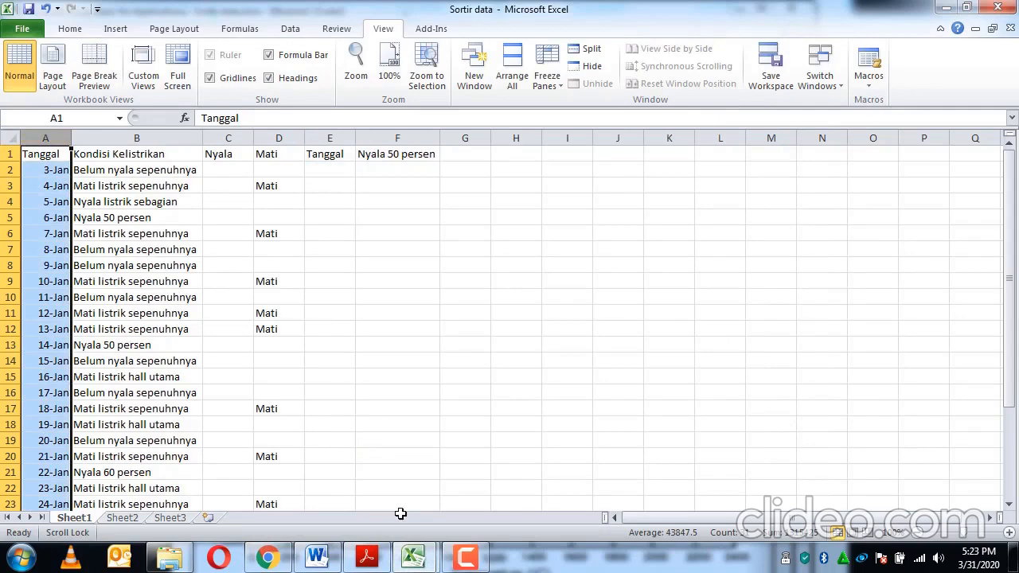
left_click(409, 555)
left_click(445, 528)
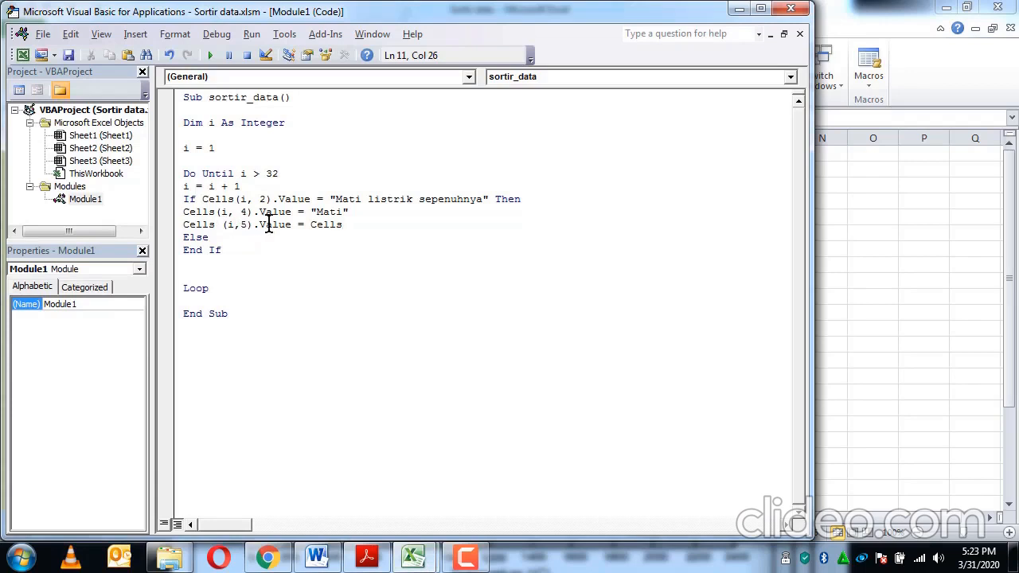
type("(i, 1).Value")
key("Return")
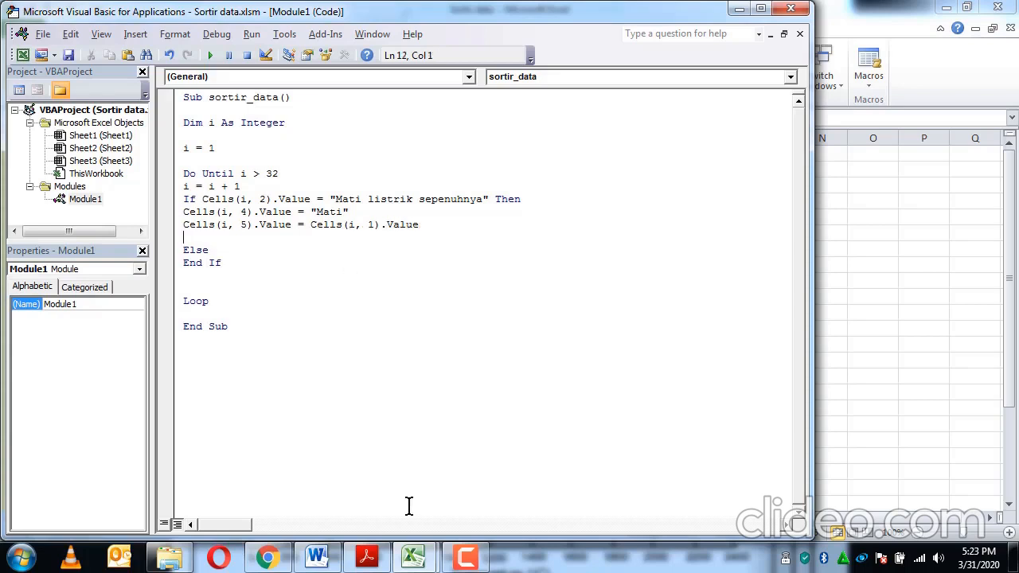
Step: Return to the worksheet, run the sortir_data macro, and fit column E to its dates
mouse_move(411, 555)
left_click(480, 514)
left_click(364, 488)
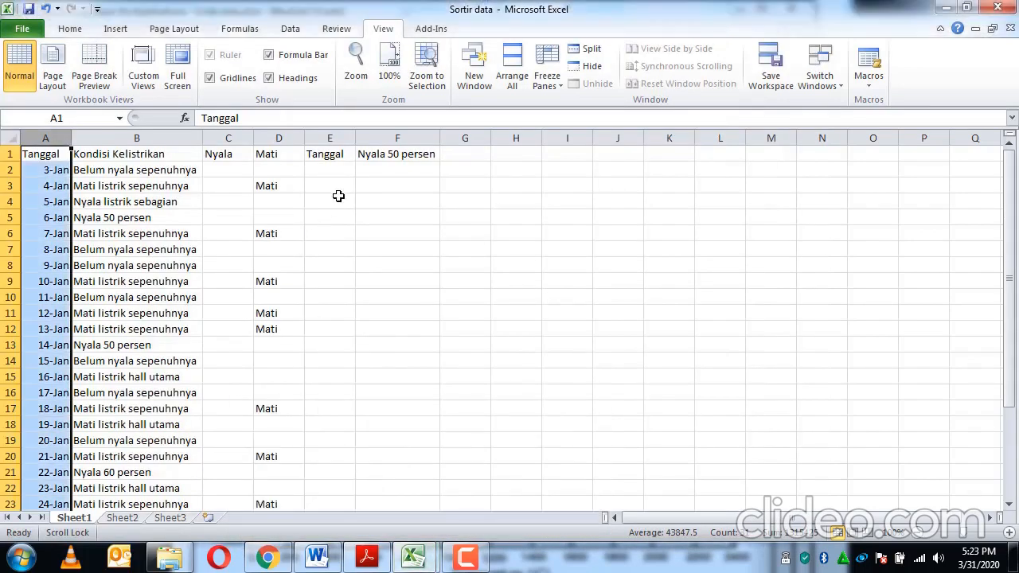
left_click(334, 190)
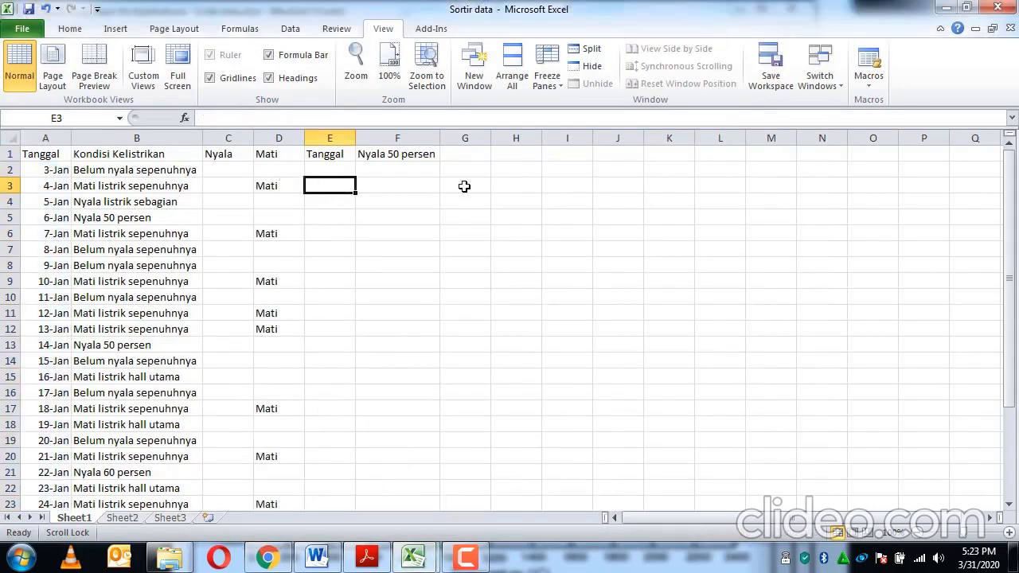
left_click(515, 185)
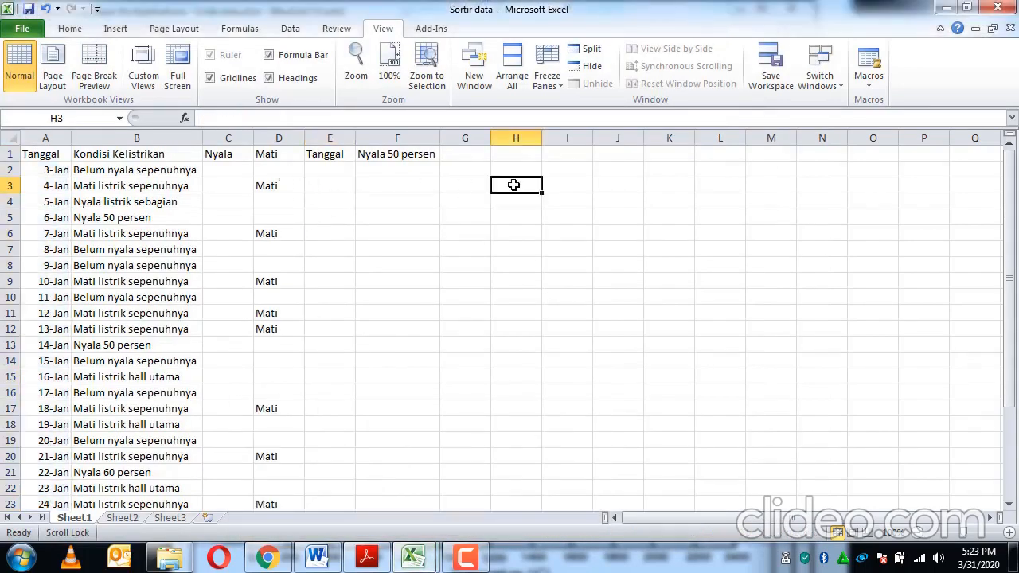
left_click(869, 80)
left_click(876, 101)
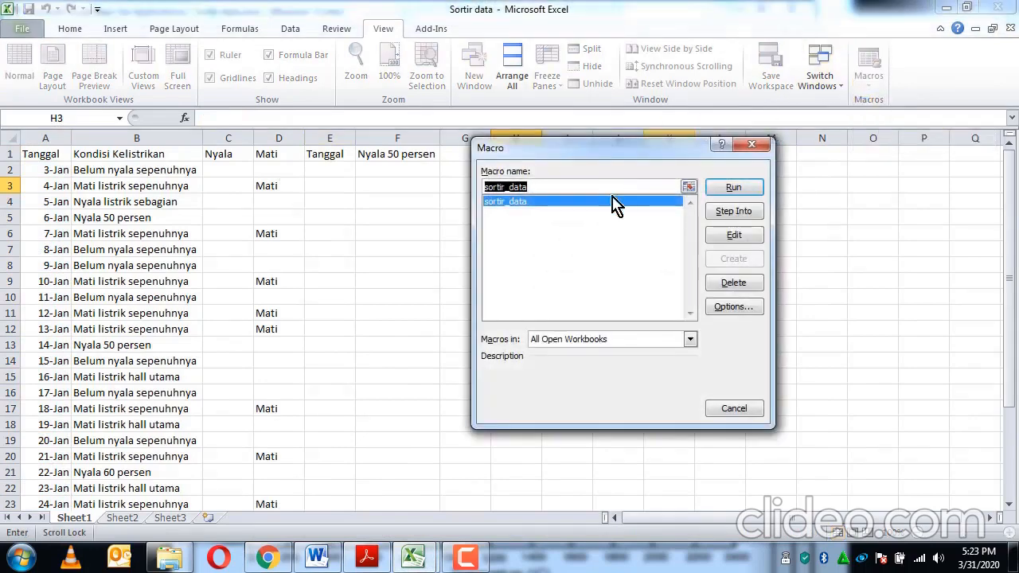
left_click(730, 189)
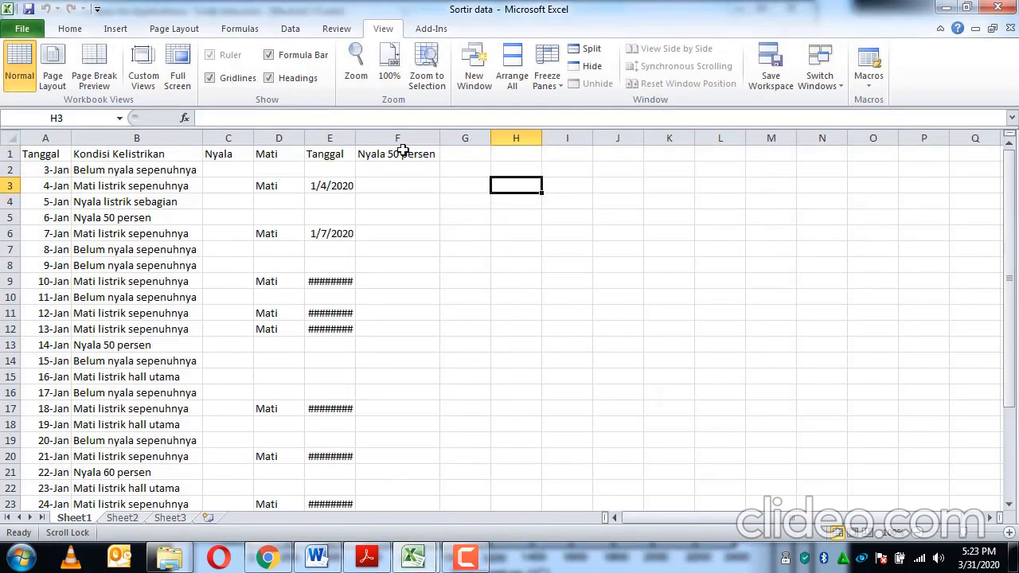
double_click(356, 138)
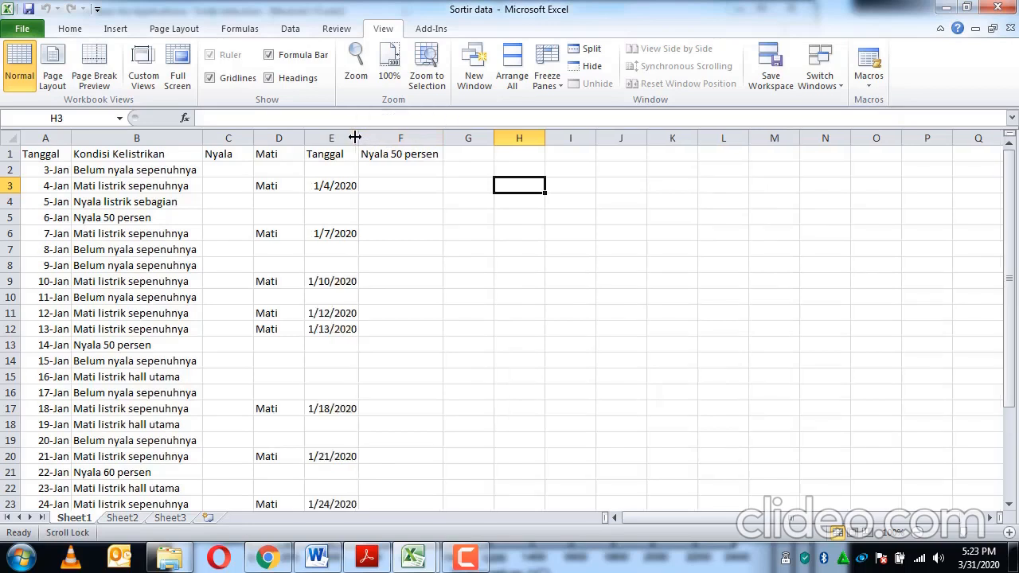
Step: Compare the dates in the second Tanggal column with the Mati rows, down to the 1-Feb entry in row 31
left_click(345, 186)
left_click(336, 236)
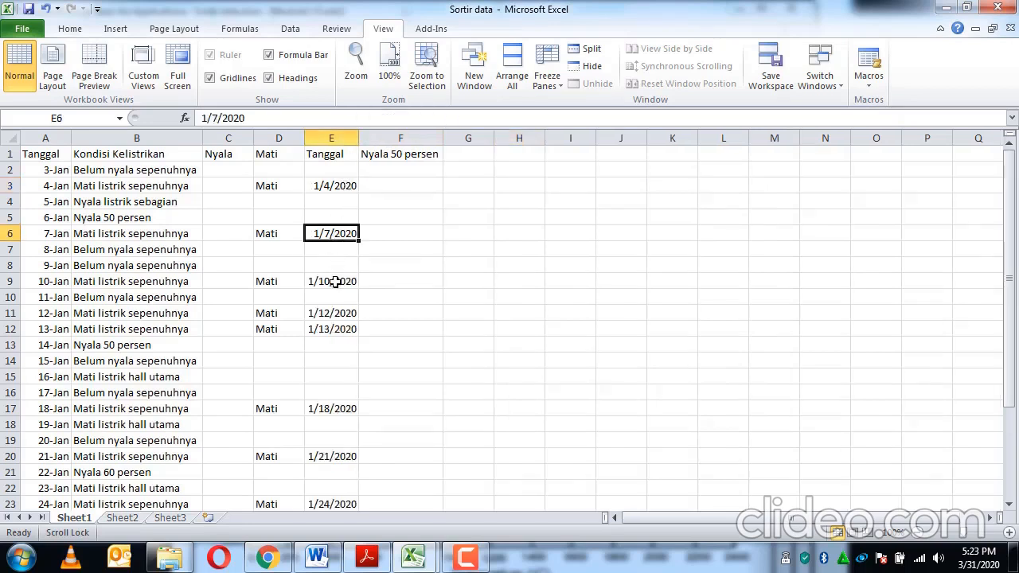
left_click(335, 282)
left_click(337, 318)
left_click(339, 329)
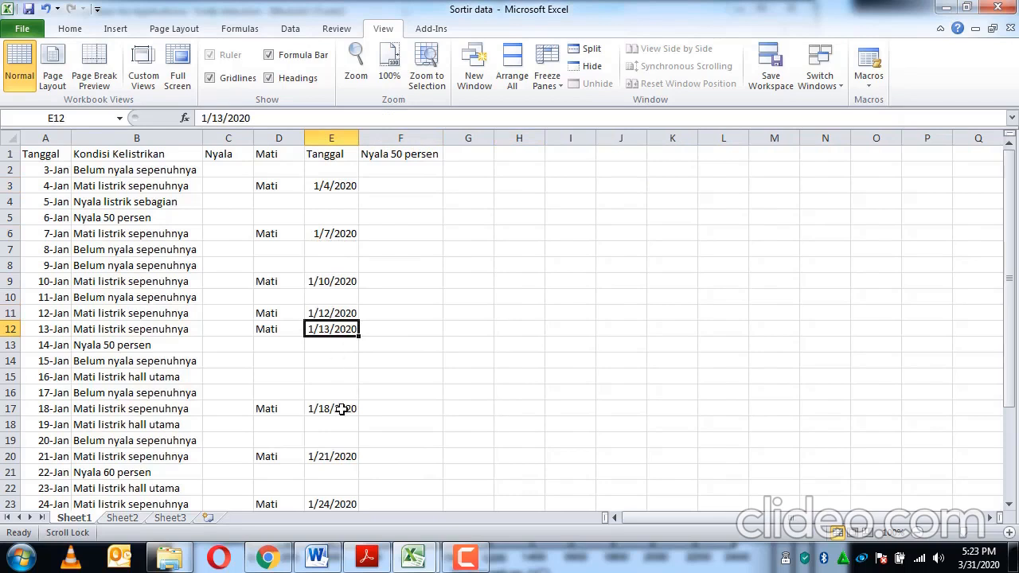
left_click(341, 414)
left_click_drag(1012, 318, 1014, 341)
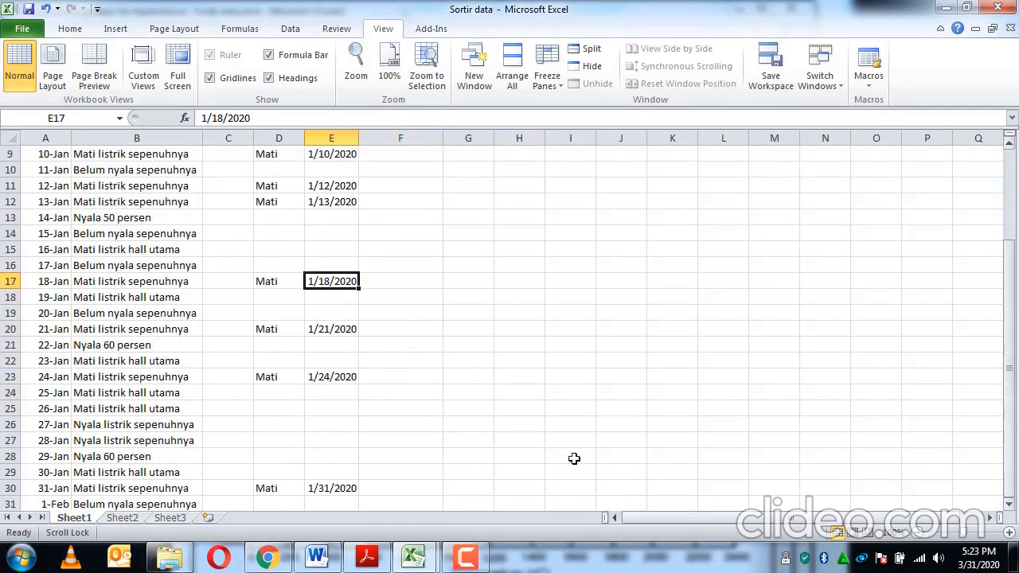
left_click(190, 506)
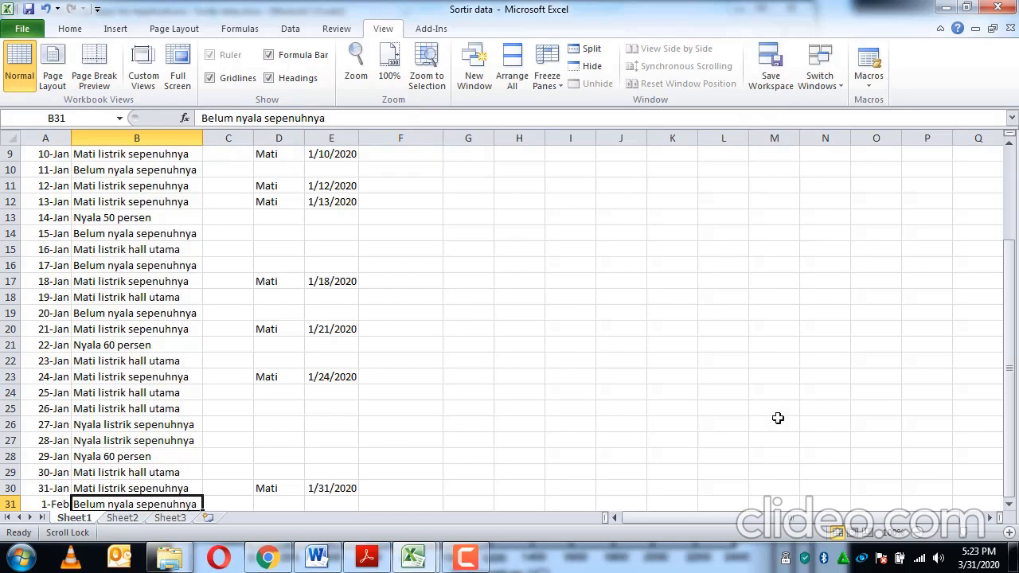
left_click_drag(1008, 262, 1012, 192)
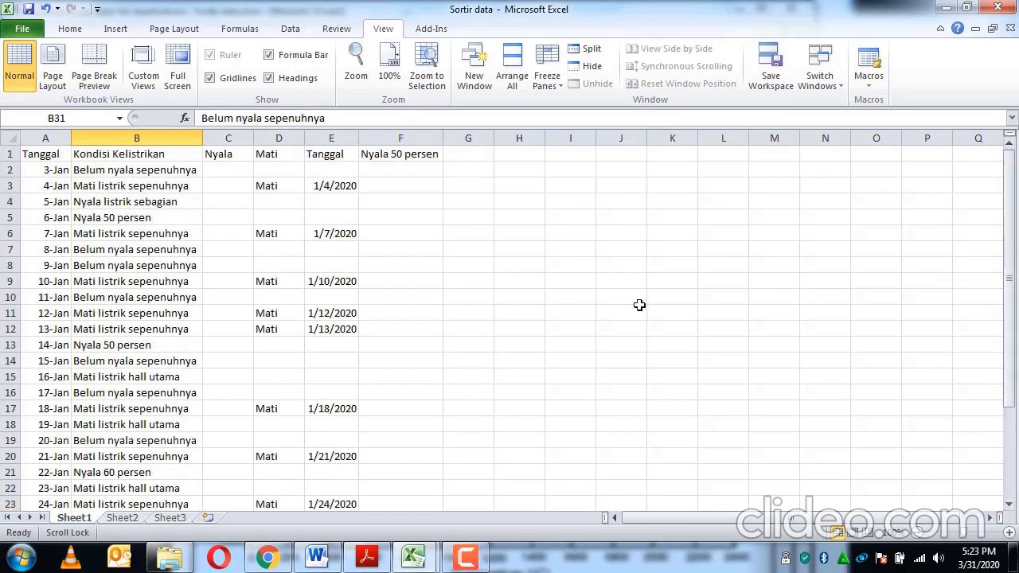